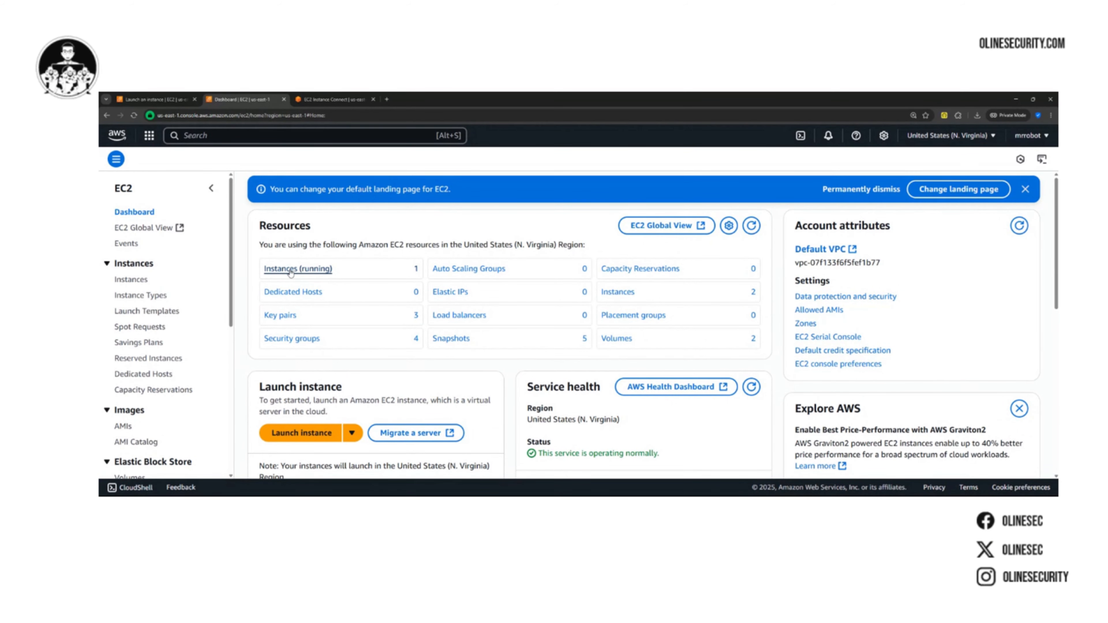
Start launching a new EC2 instance and name it splunk-workshops
left_click(308, 436)
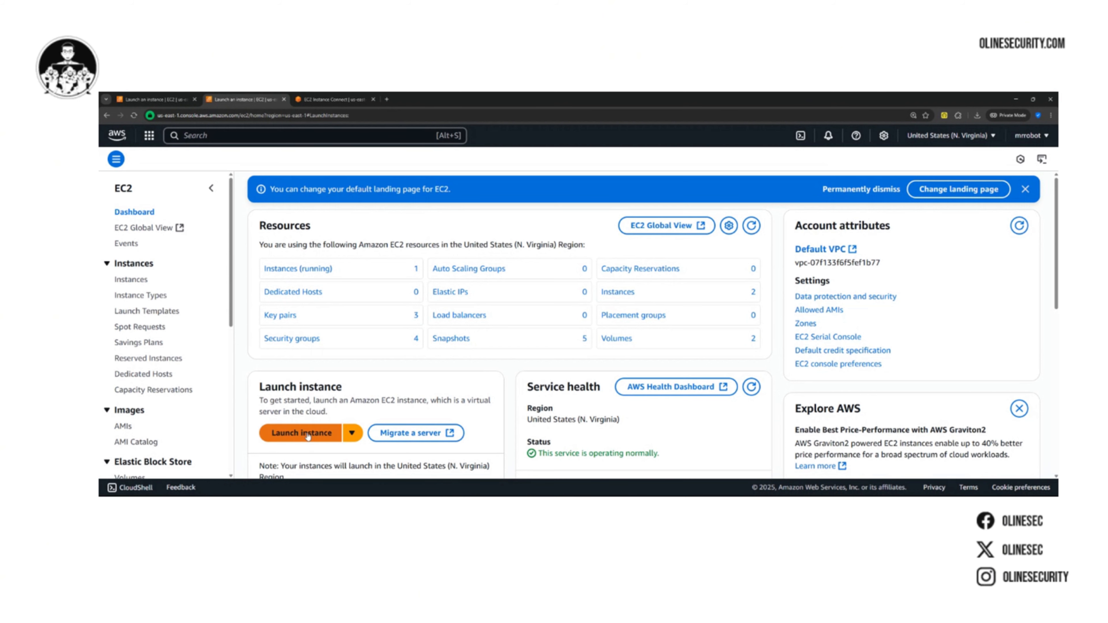
left_click(284, 270)
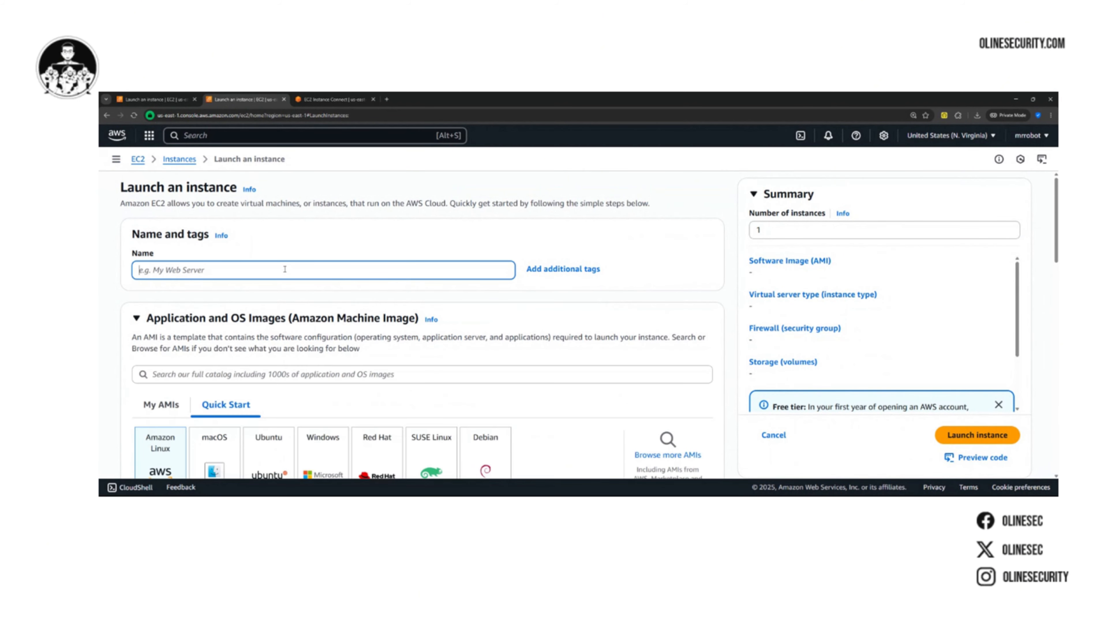
type("sp")
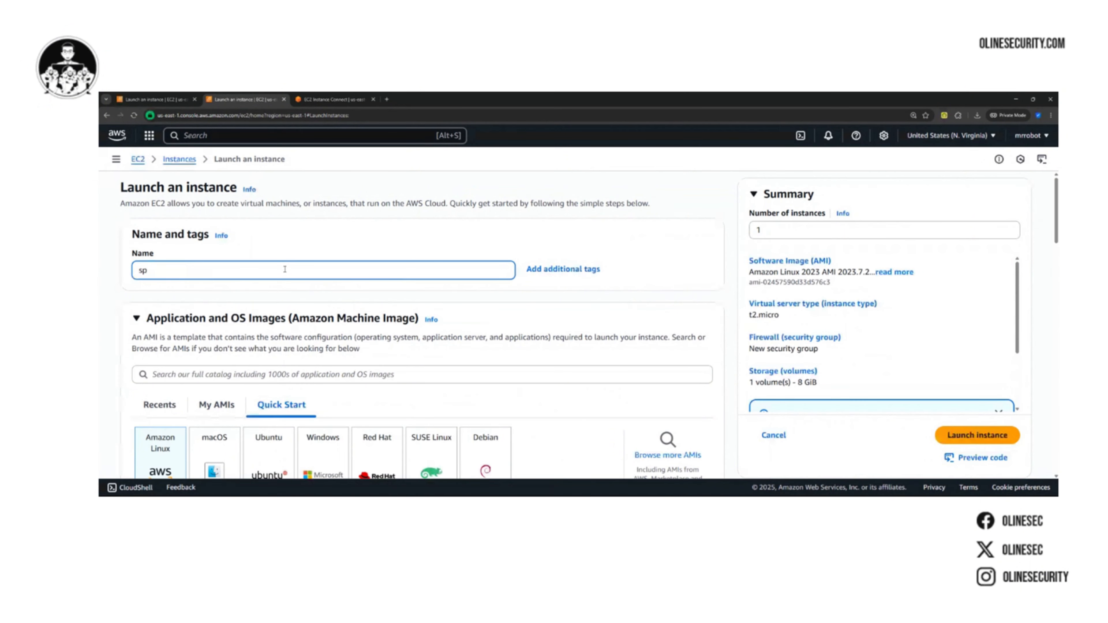
type("lunk-workshops")
Choose the Ubuntu Server 24.04 LTS quick-start image and set the instance type to t2.medium
scroll(284, 269, "down", 2)
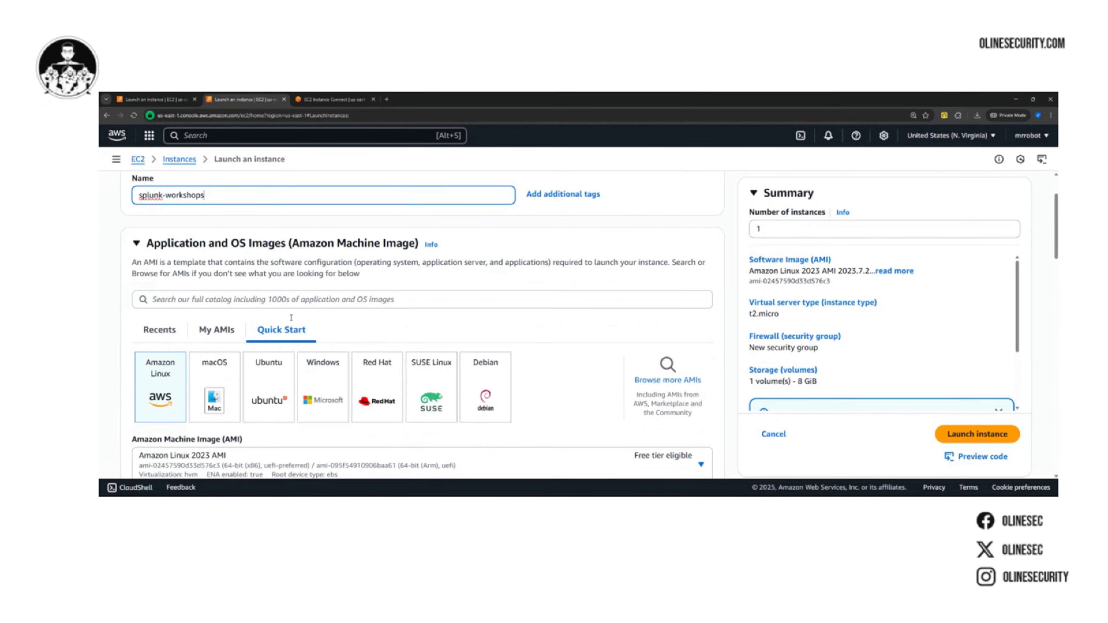
left_click(275, 391)
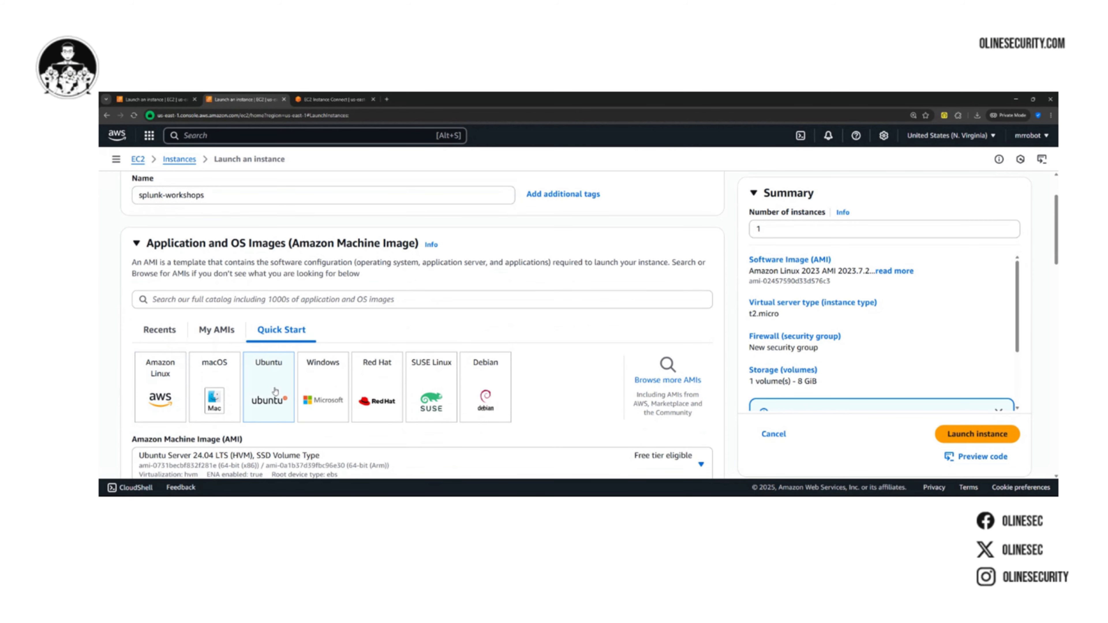
scroll(276, 391, "down", 4)
scroll(481, 377, "down", 5)
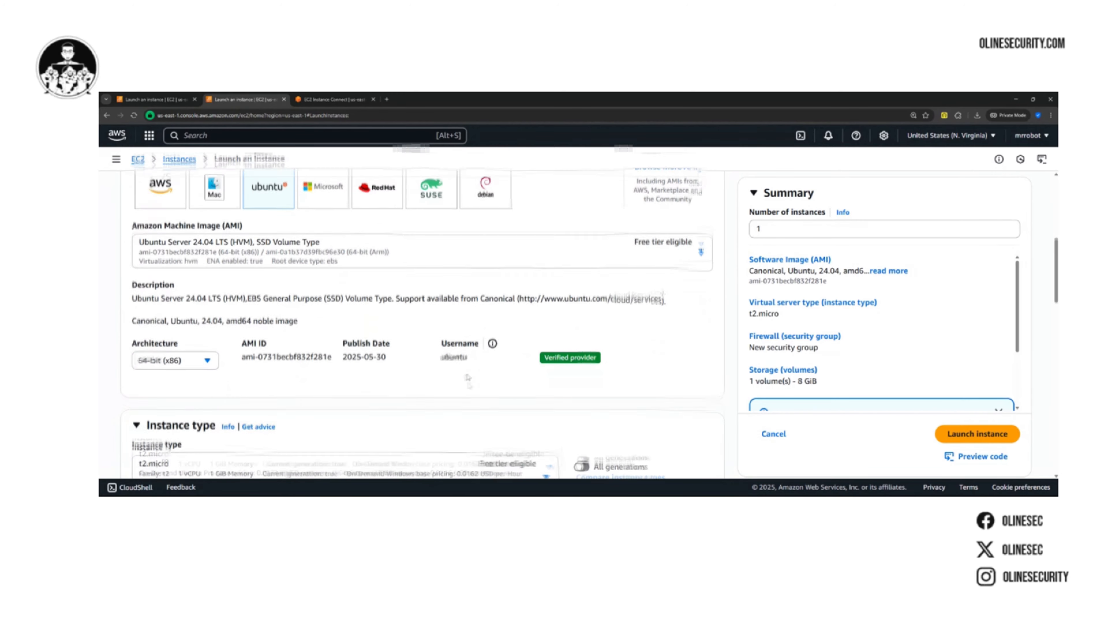
left_click(437, 365)
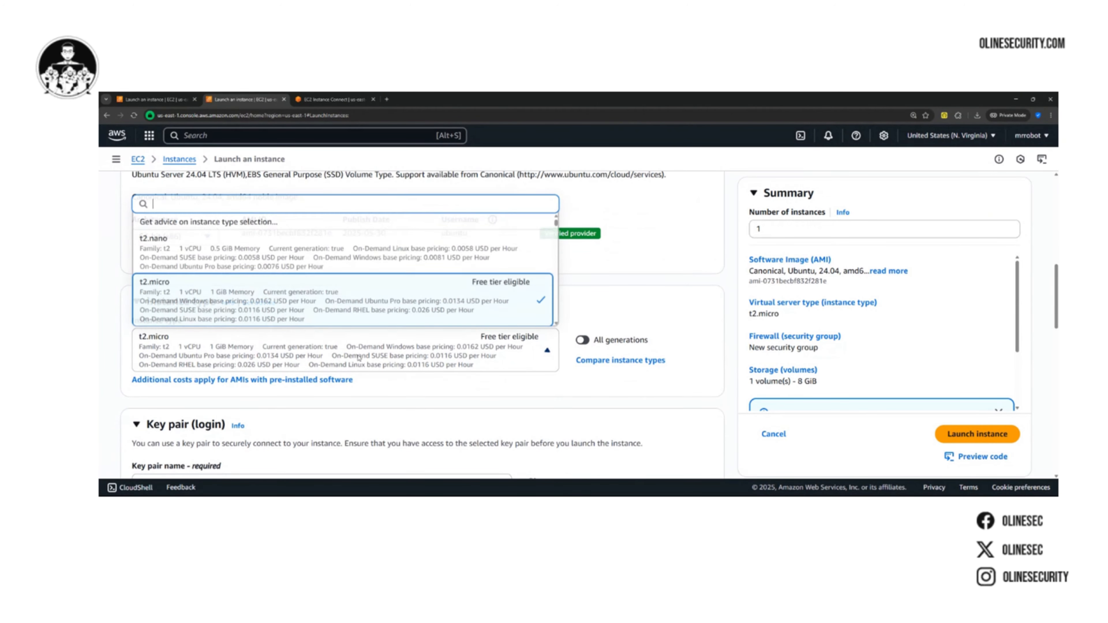
scroll(237, 279, "down", 3)
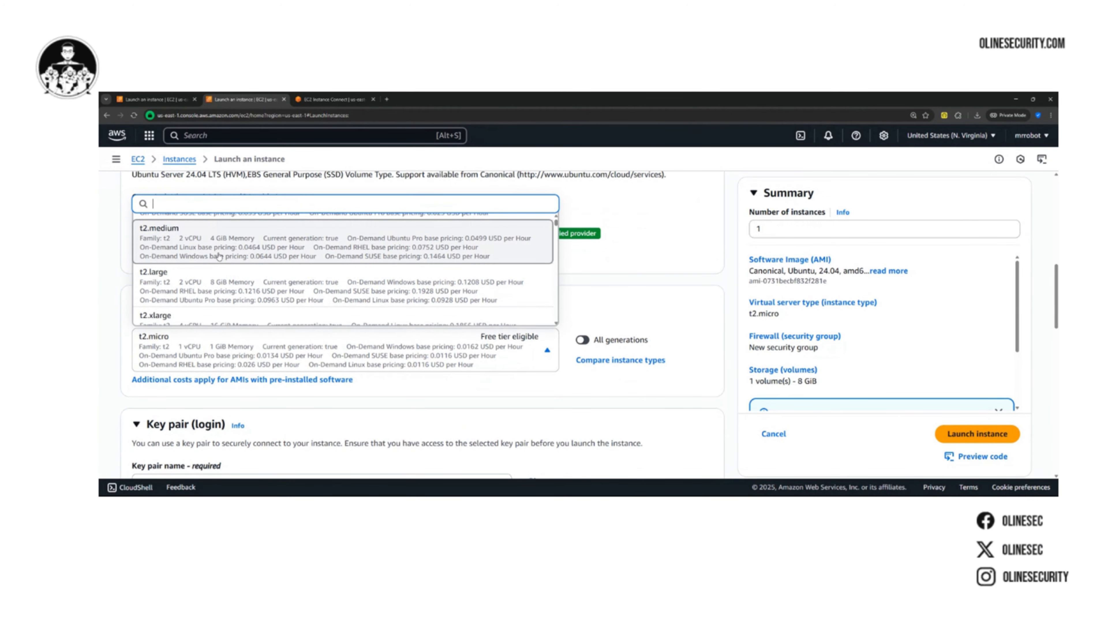
left_click(218, 256)
Create a new RSA key pair in .pem format named splunk-workshop for logging in to the instance
scroll(551, 409, "down", 2)
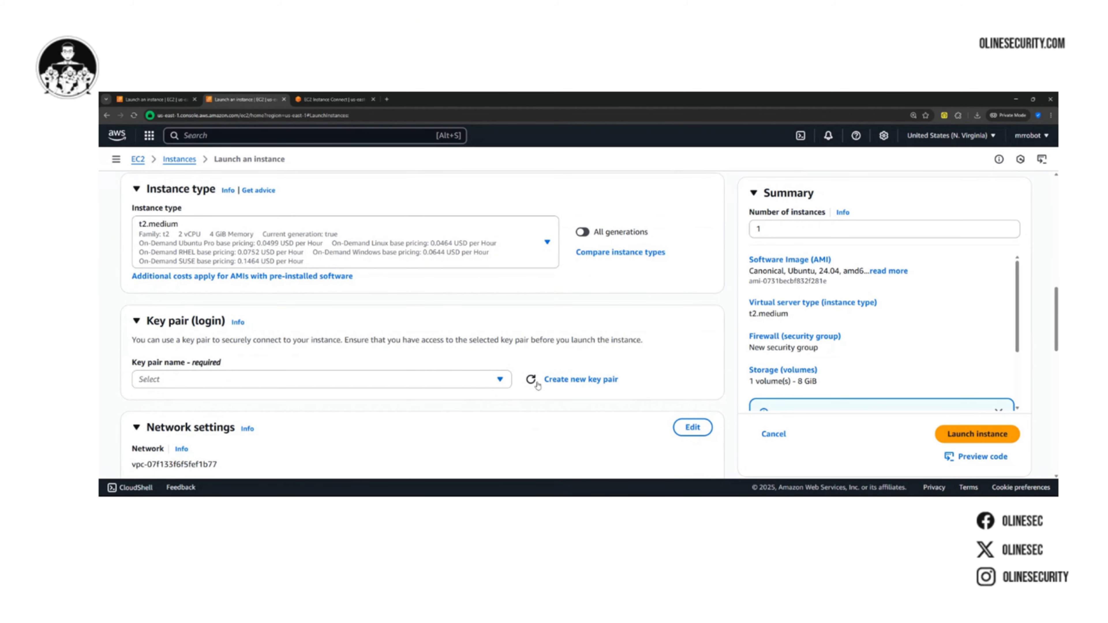
left_click(497, 384)
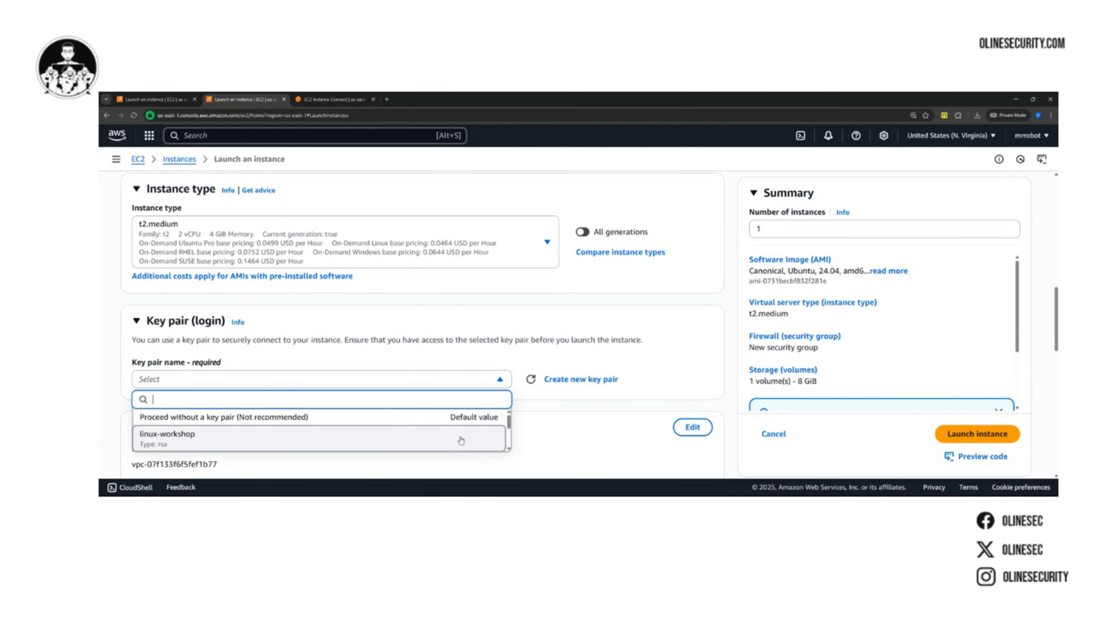
scroll(461, 441, "down", 2)
scroll(458, 442, "up", 2)
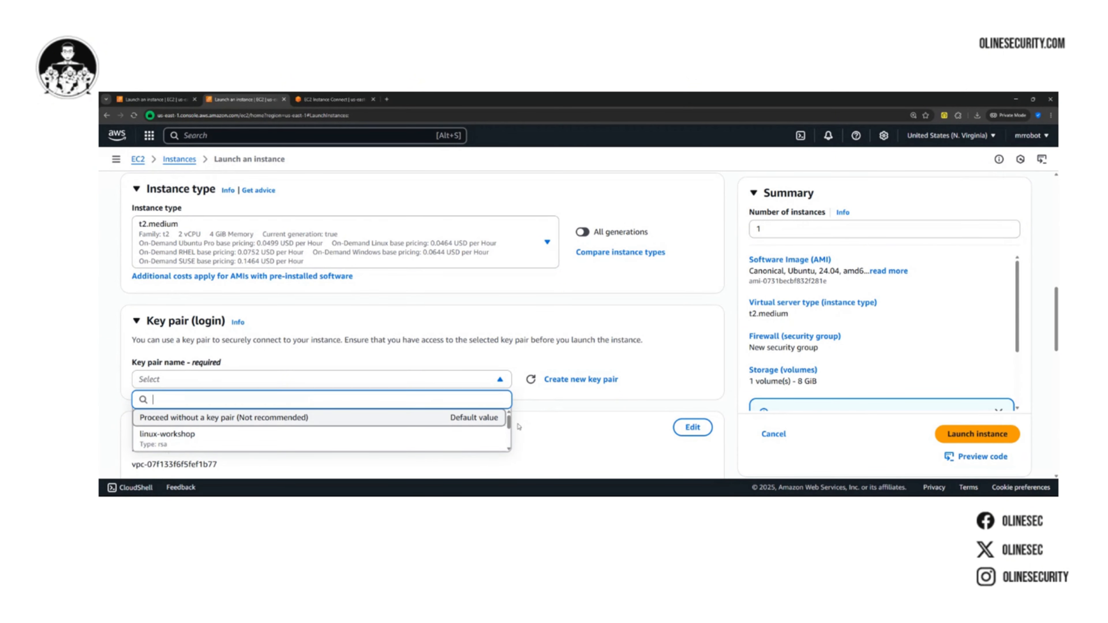
left_click(563, 379)
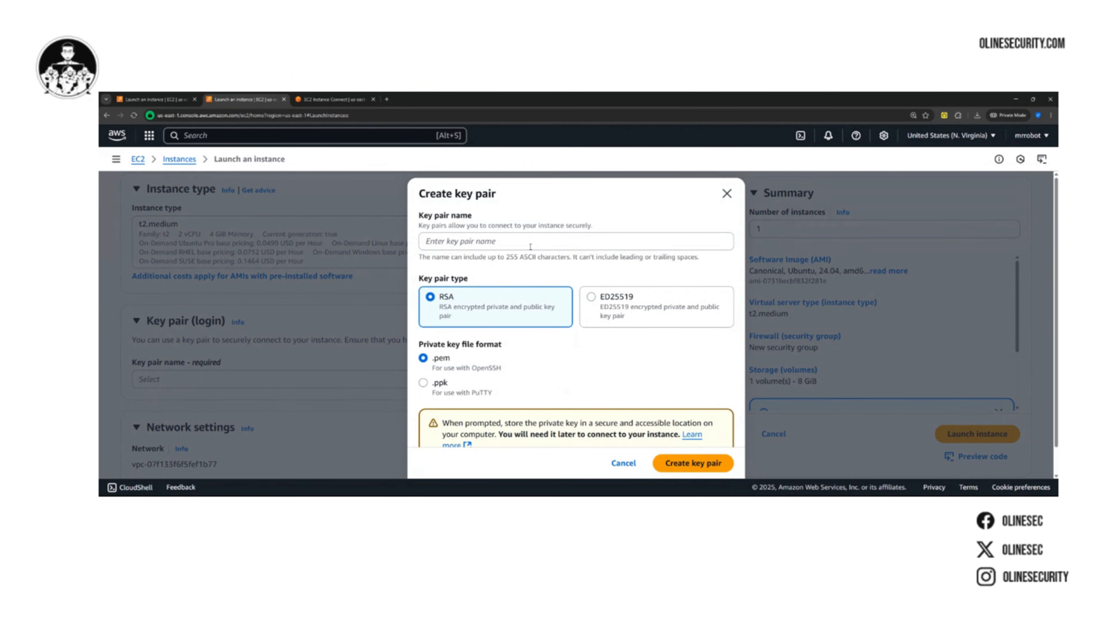
left_click(530, 245)
type("splu")
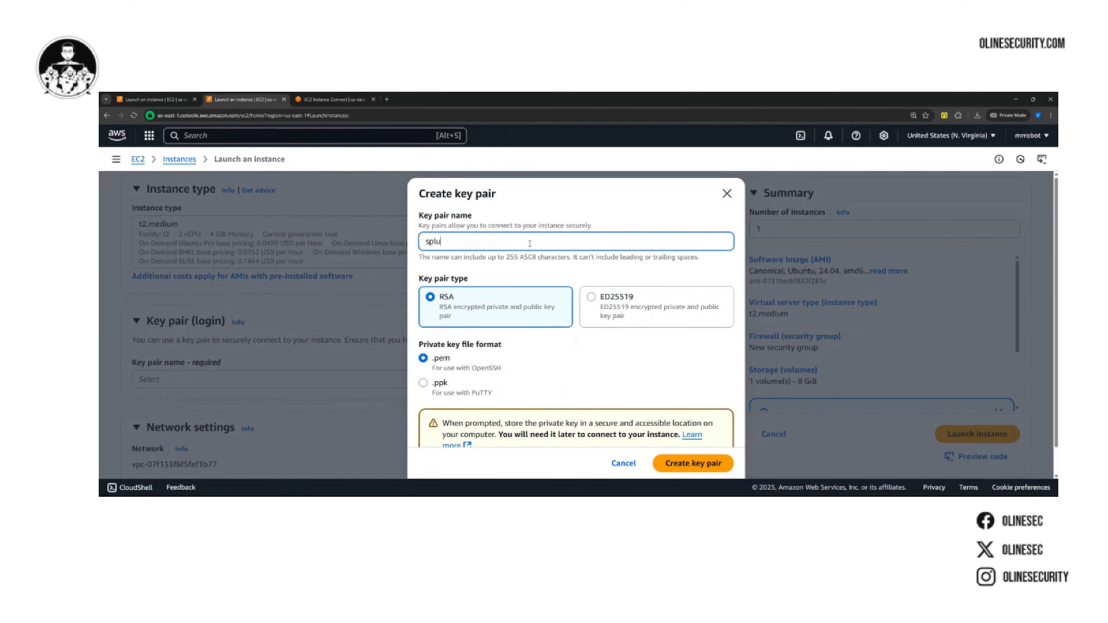
type("nk-workshop")
key("ctrl+a")
scroll(484, 289, "down", 1)
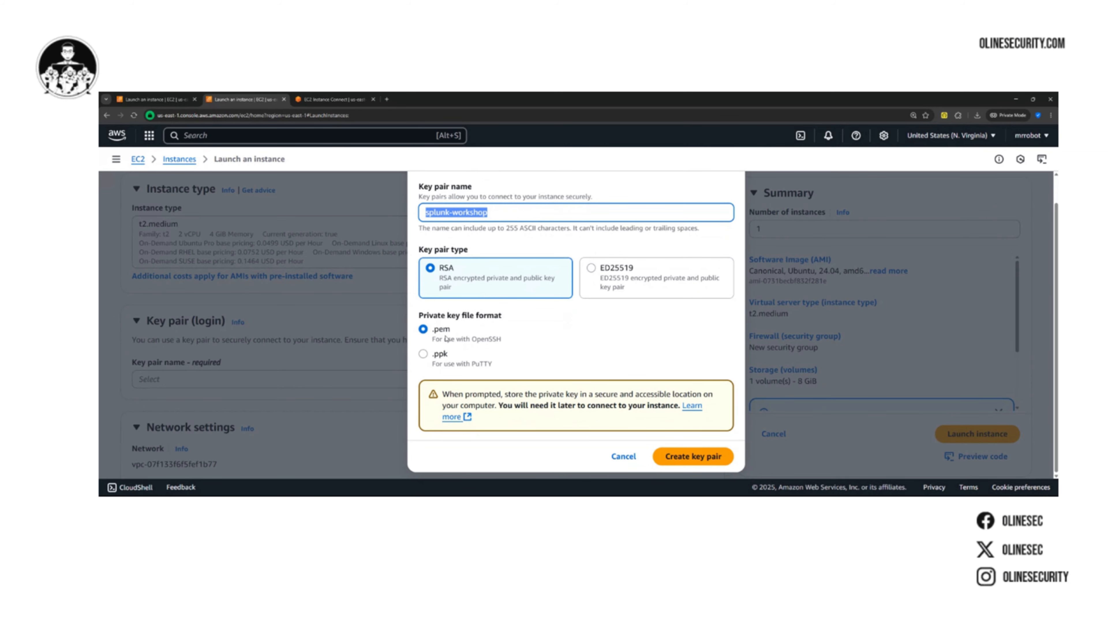
left_click(712, 456)
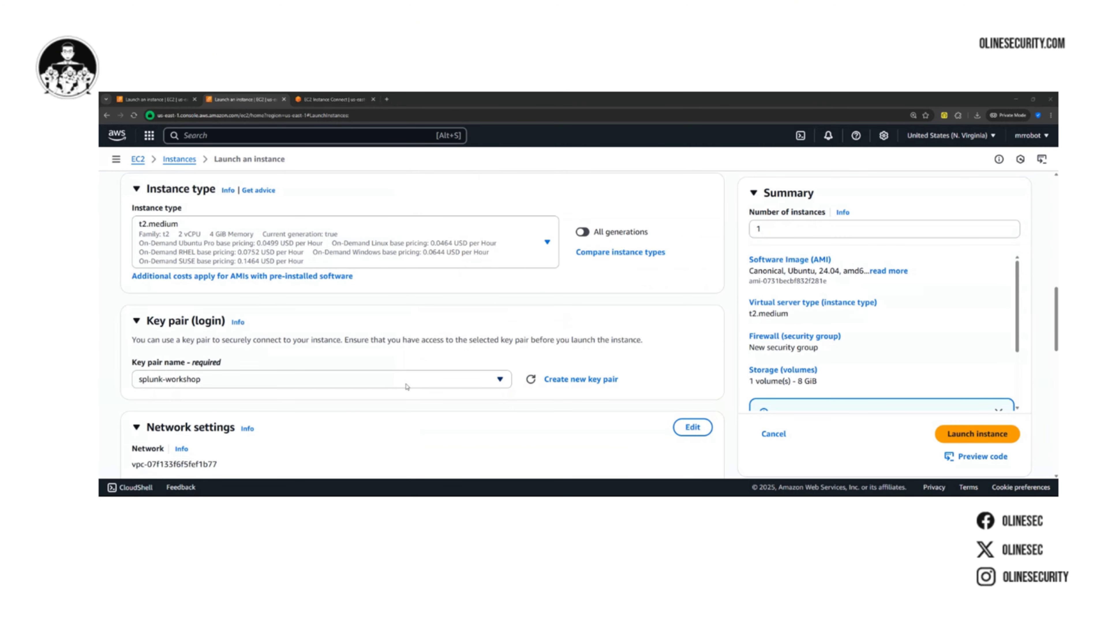
Allow HTTPS traffic from the internet in the new security group's firewall rules, alongside SSH from anywhere
scroll(404, 380, "down", 3)
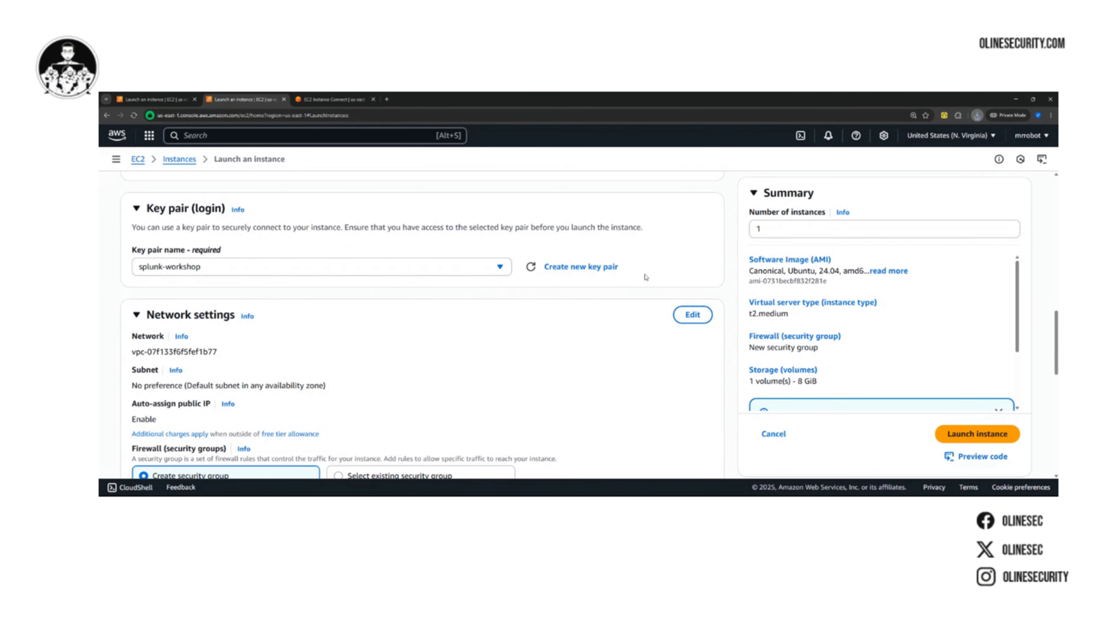
scroll(456, 327, "down", 2)
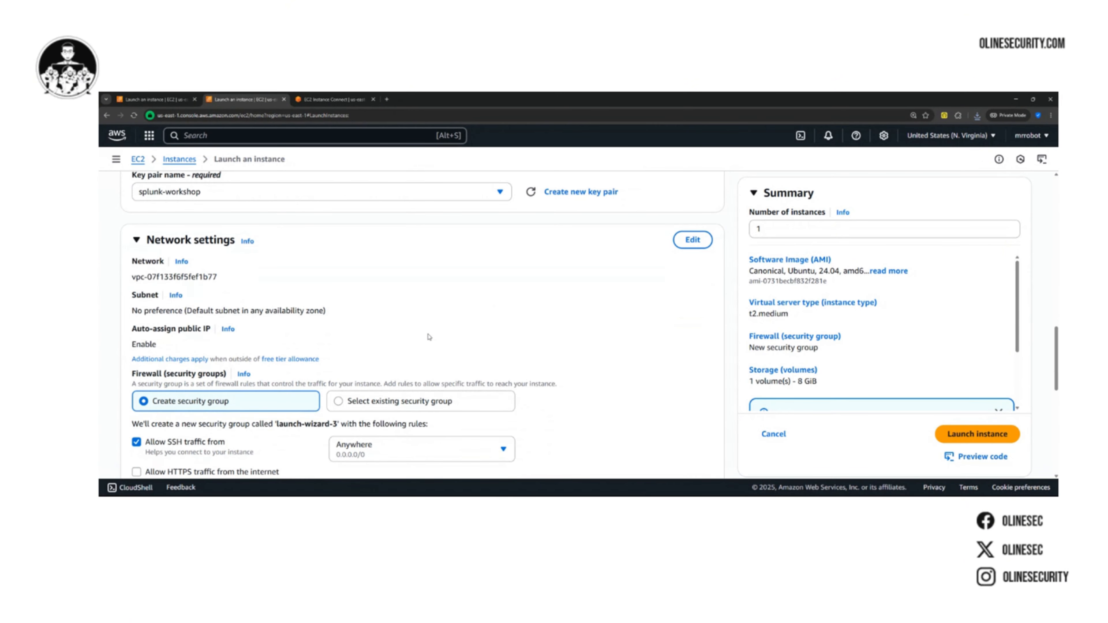
scroll(426, 330, "down", 2)
scroll(289, 380, "down", 1)
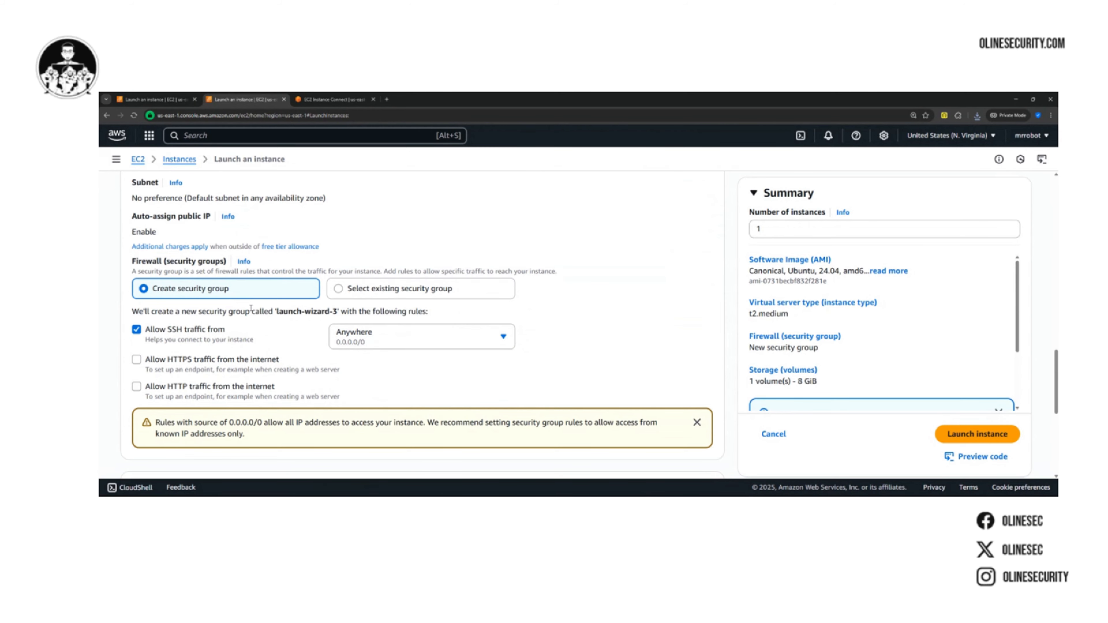
left_click(217, 362)
Set the gp3 root volume size to 16 GiB
scroll(206, 300, "down", 3)
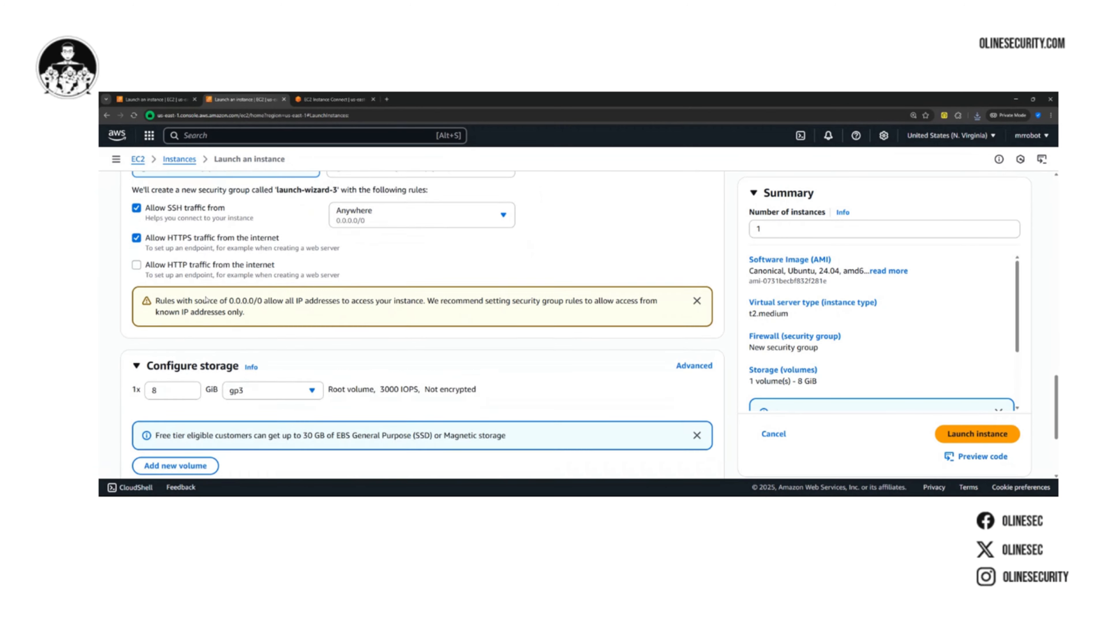
left_click_drag(176, 362, 135, 359)
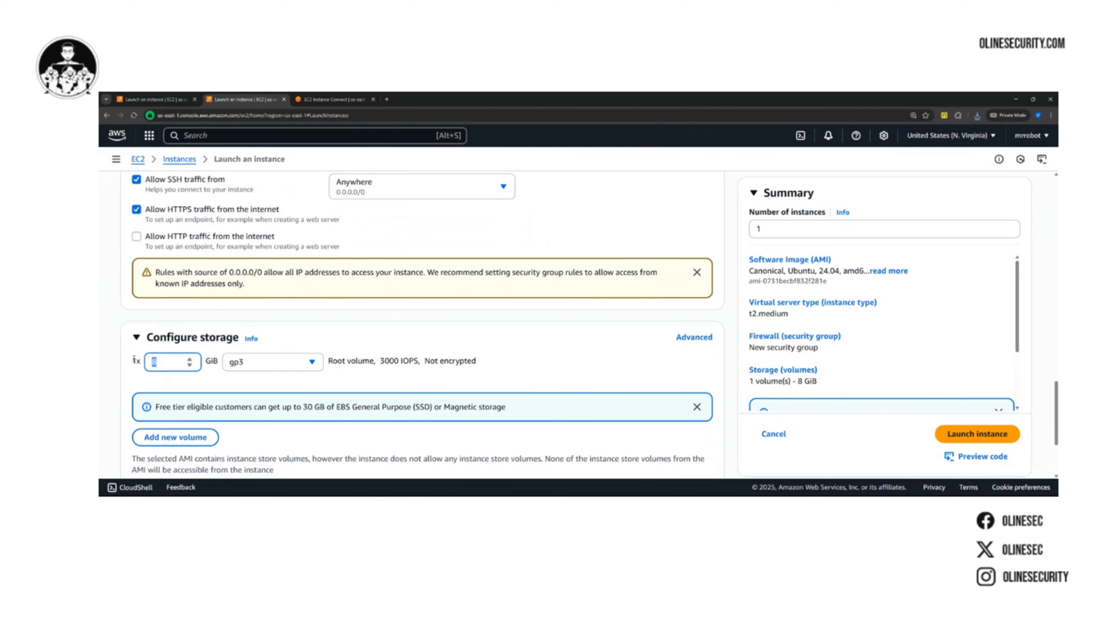
type("16")
left_click(430, 323)
Review the launch configuration from the storage and firewall settings back through the key pair, instance type and image to the name
scroll(428, 328, "down", 3)
scroll(421, 340, "down", 1)
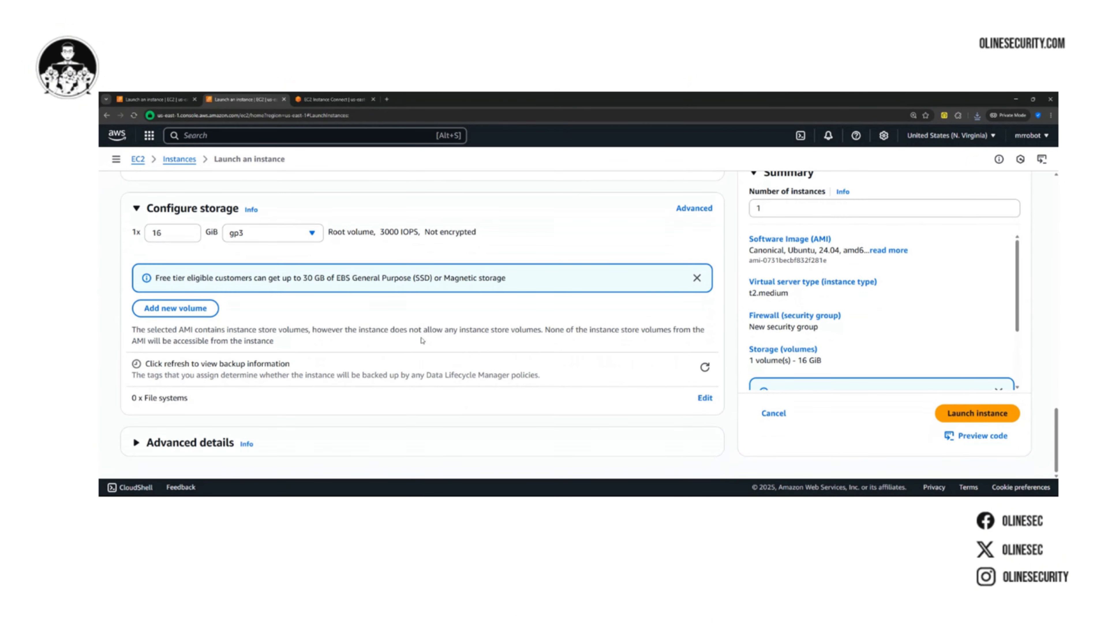
scroll(179, 341, "up", 5)
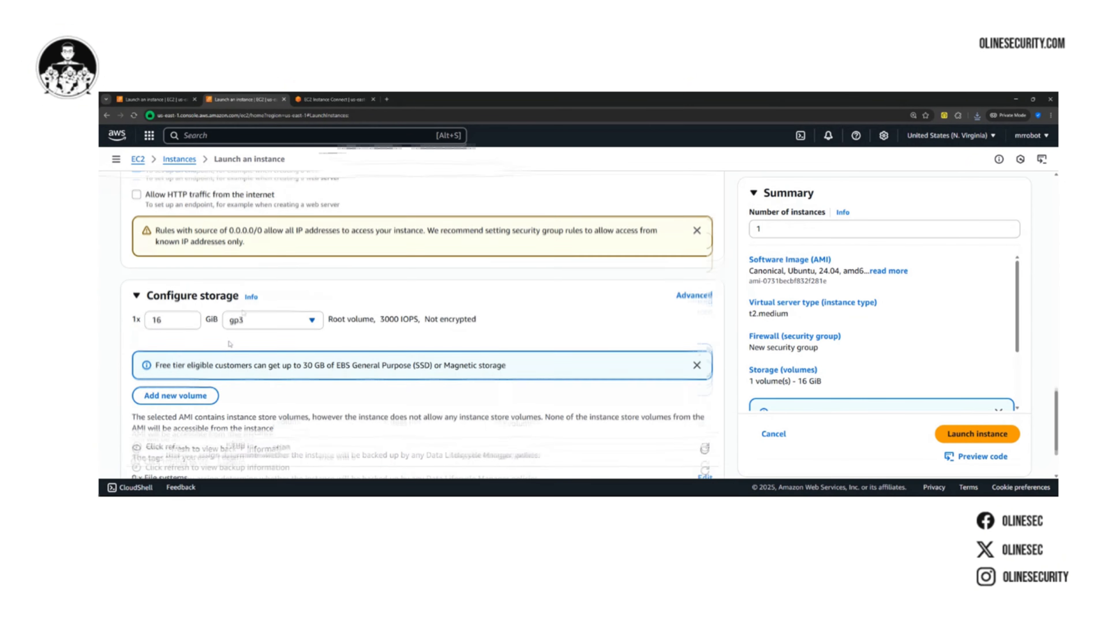
scroll(186, 365, "up", 1)
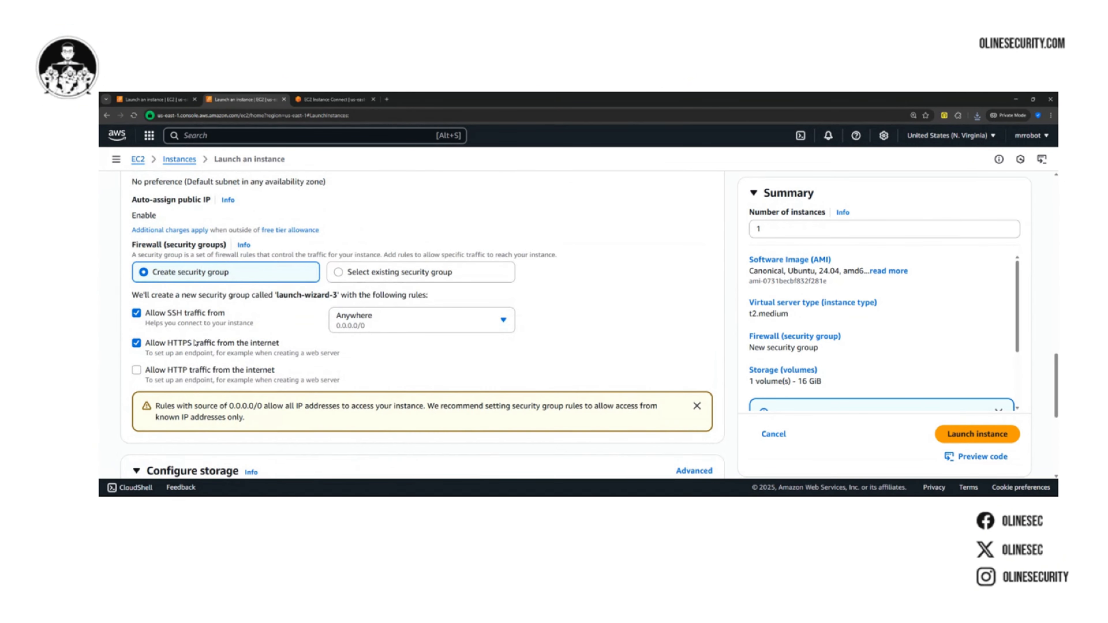
scroll(189, 323, "up", 6)
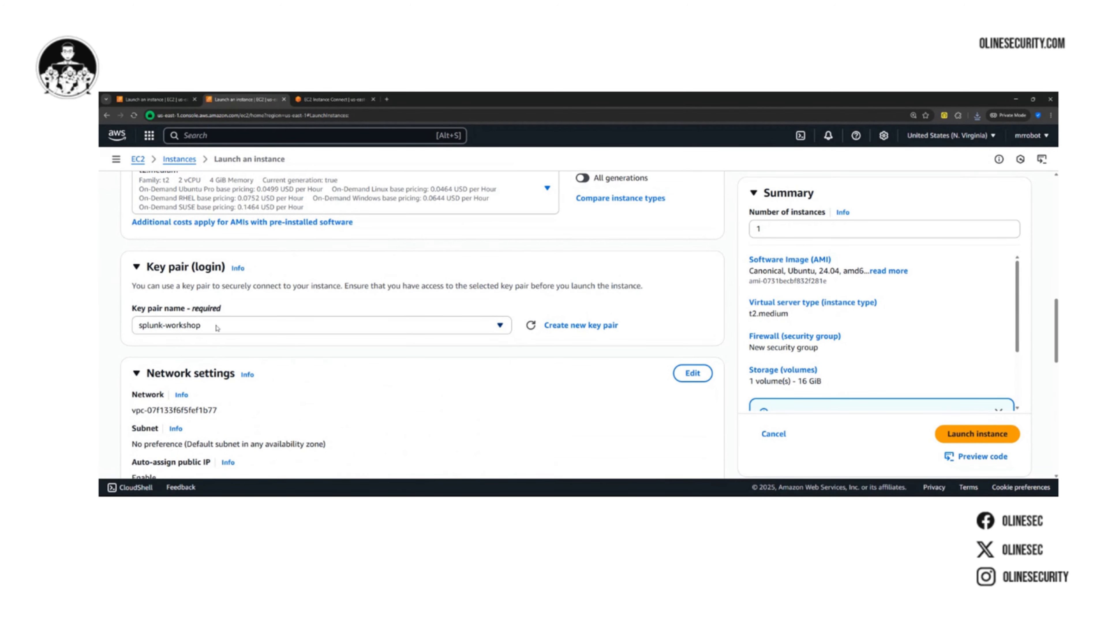
left_click(216, 329)
left_click(214, 345)
scroll(284, 333, "up", 5)
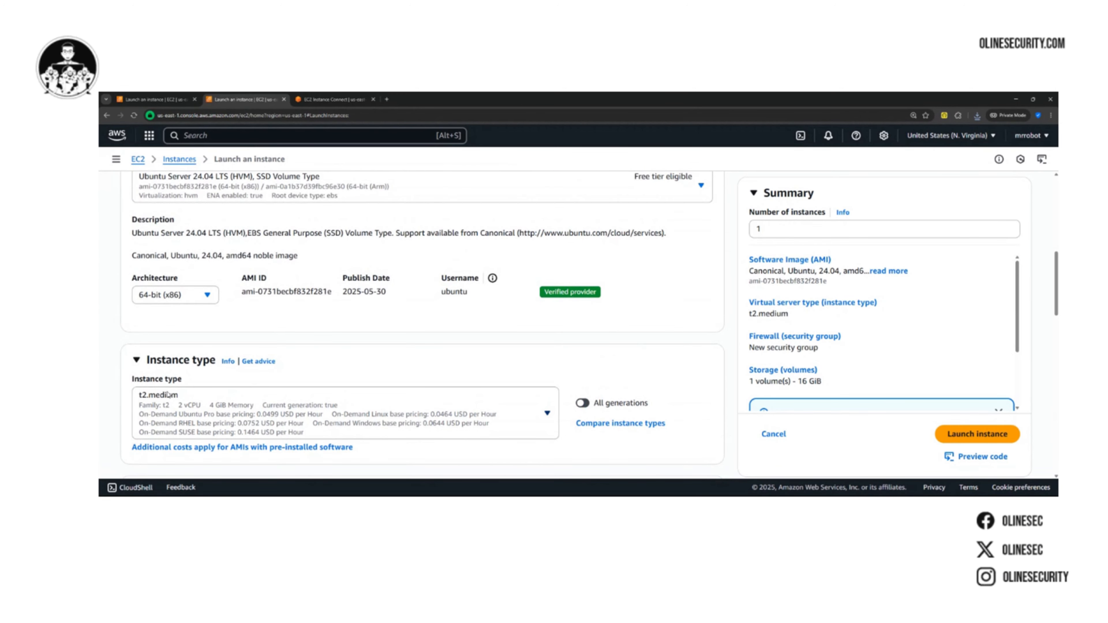
scroll(174, 395, "up", 4)
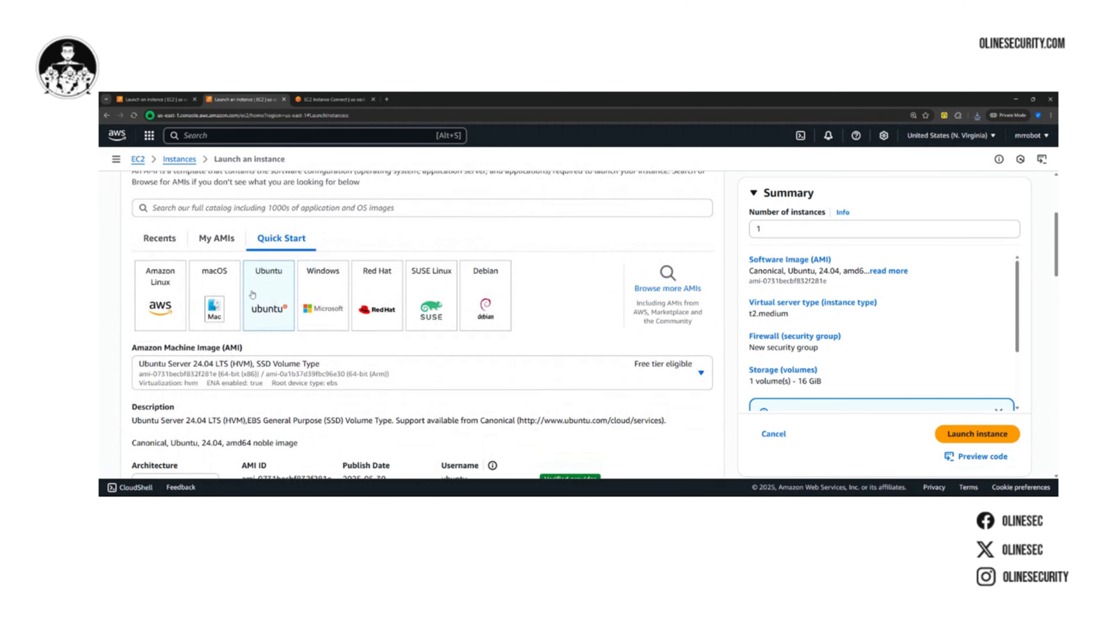
scroll(262, 292, "up", 4)
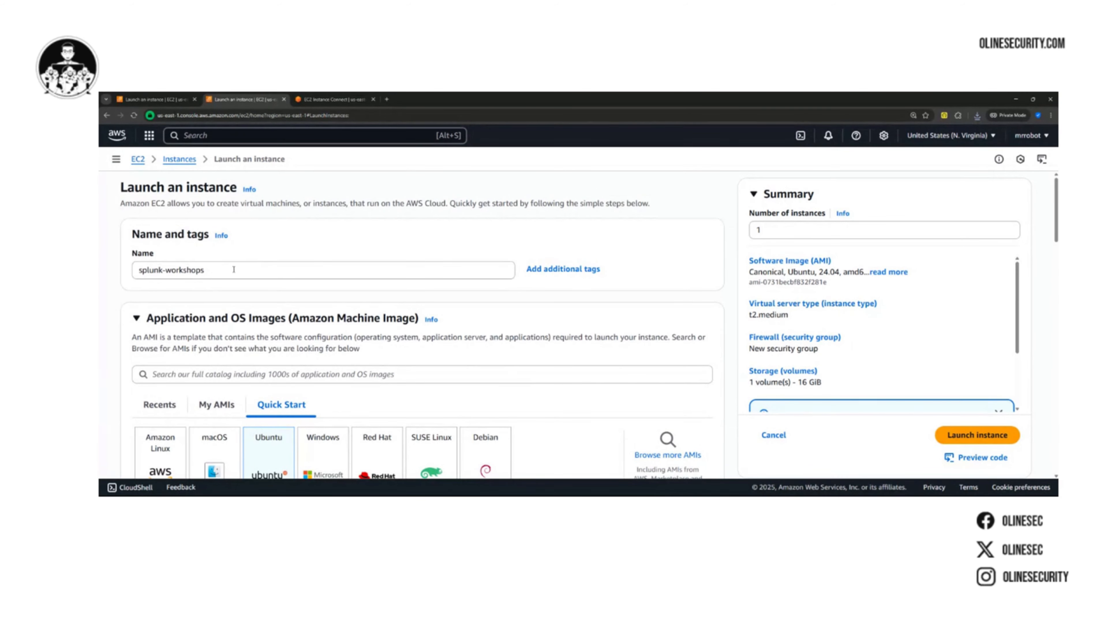
left_click_drag(209, 271, 142, 271)
left_click(285, 254)
Launch the configured instance and display the details of the new splunk-workshops instance in the instances list
left_click(965, 437)
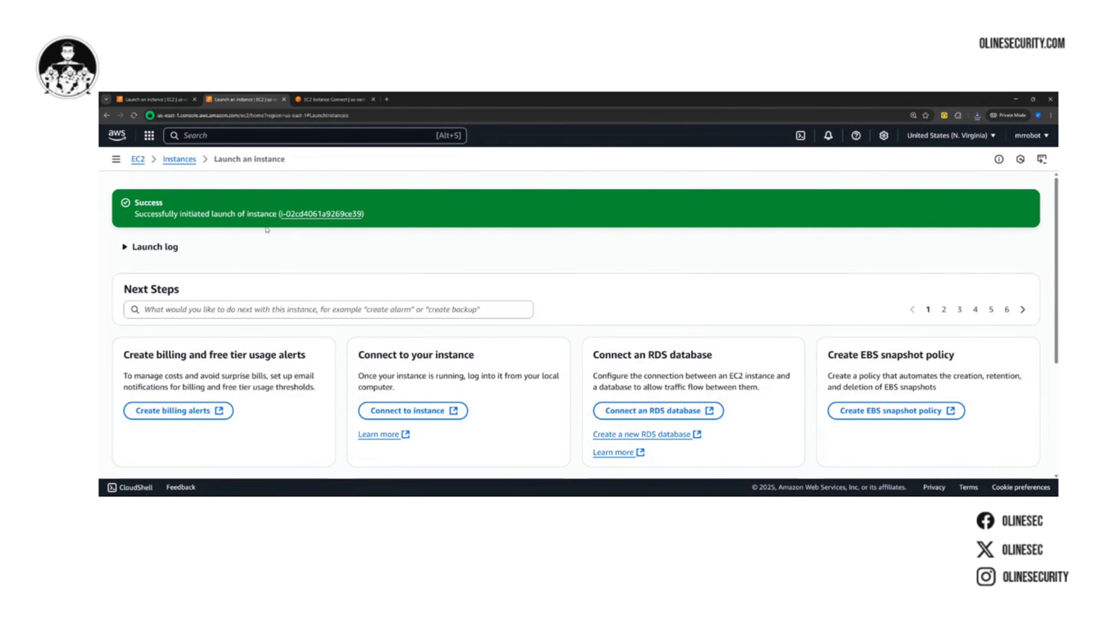
left_click(313, 216)
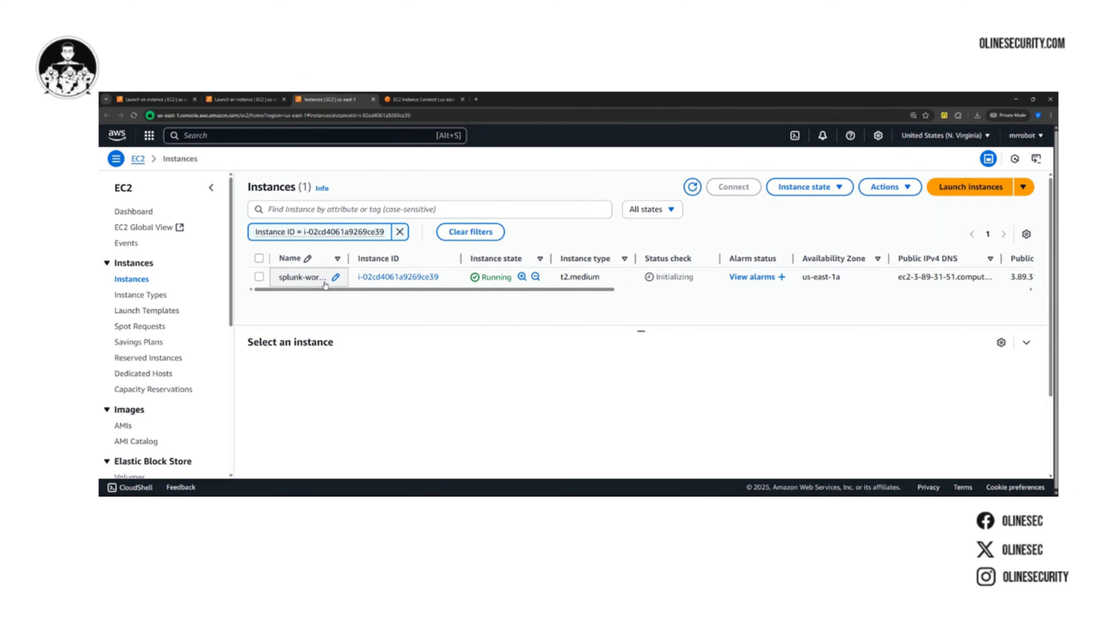
left_click(259, 277)
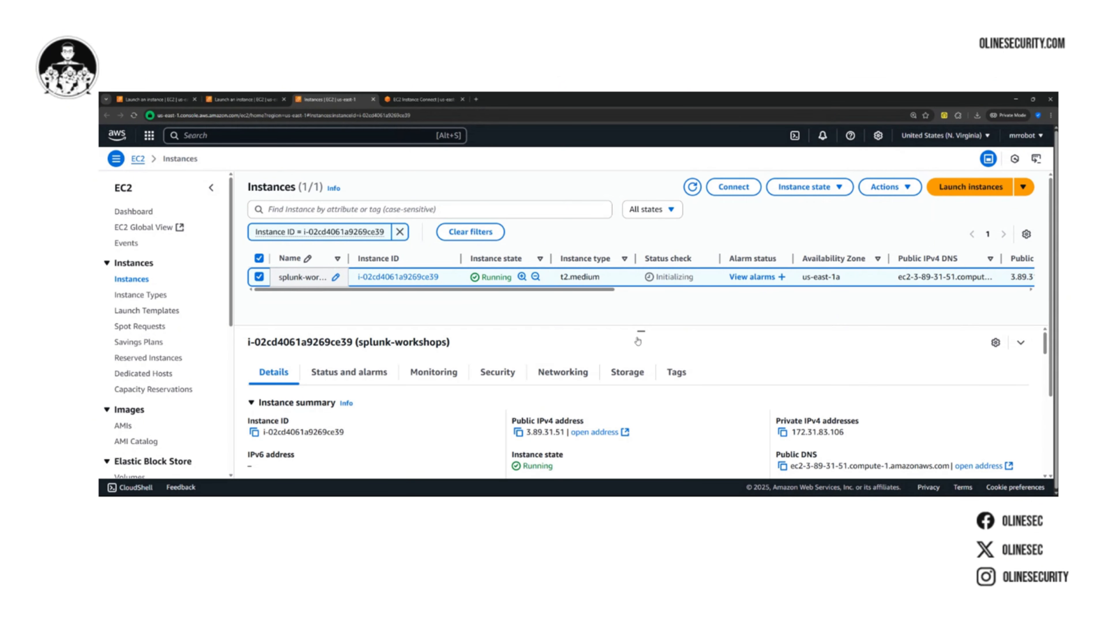
left_click_drag(638, 341, 590, 326)
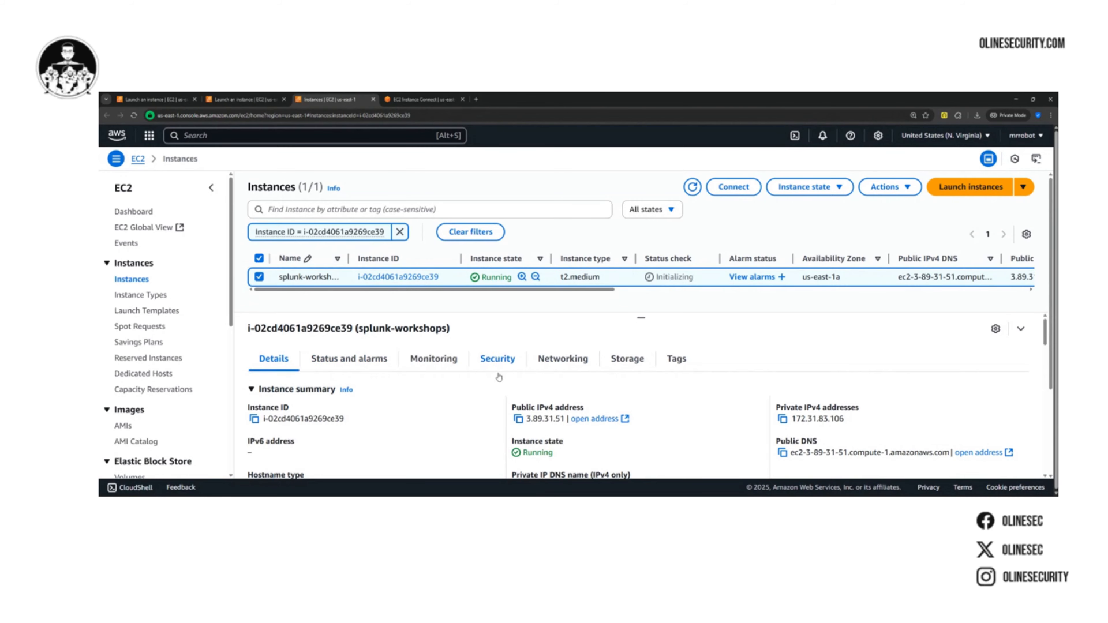
scroll(499, 377, "down", 2)
scroll(492, 372, "up", 2)
Open the security group attached to the splunk-workshops instance from its security details
left_click(496, 359)
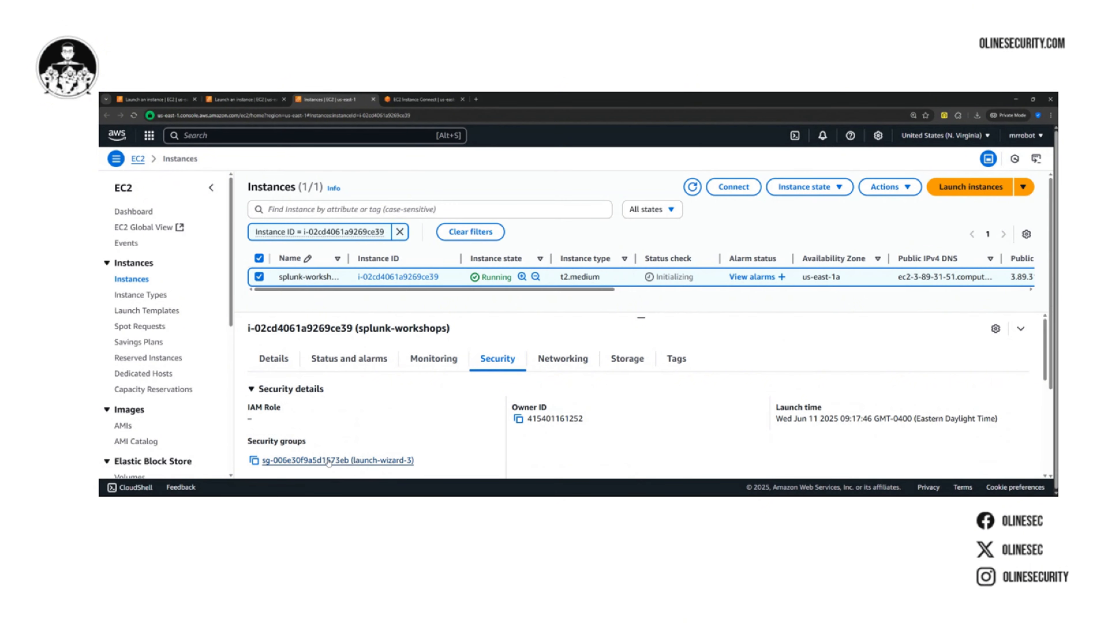
scroll(345, 454, "down", 1)
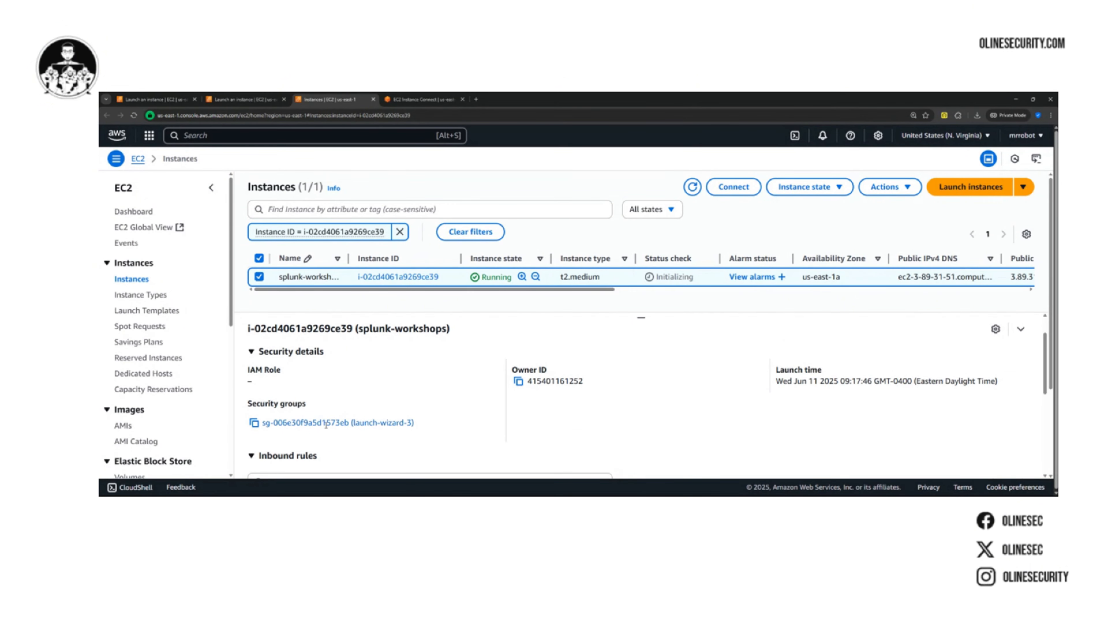
left_click_drag(306, 404, 249, 404)
left_click(284, 413)
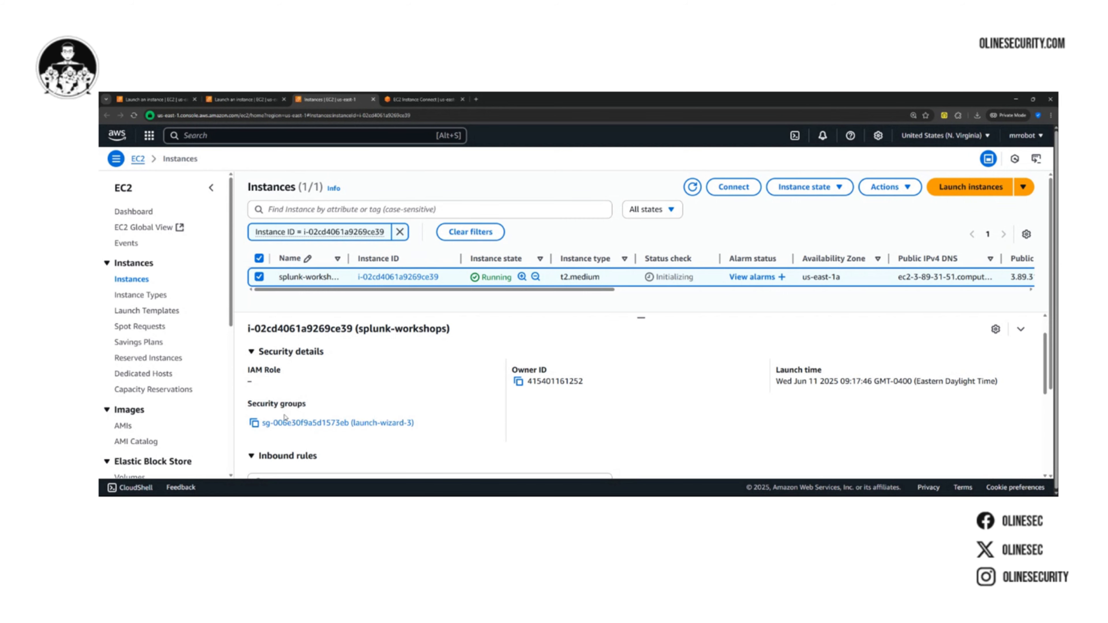
left_click(332, 423)
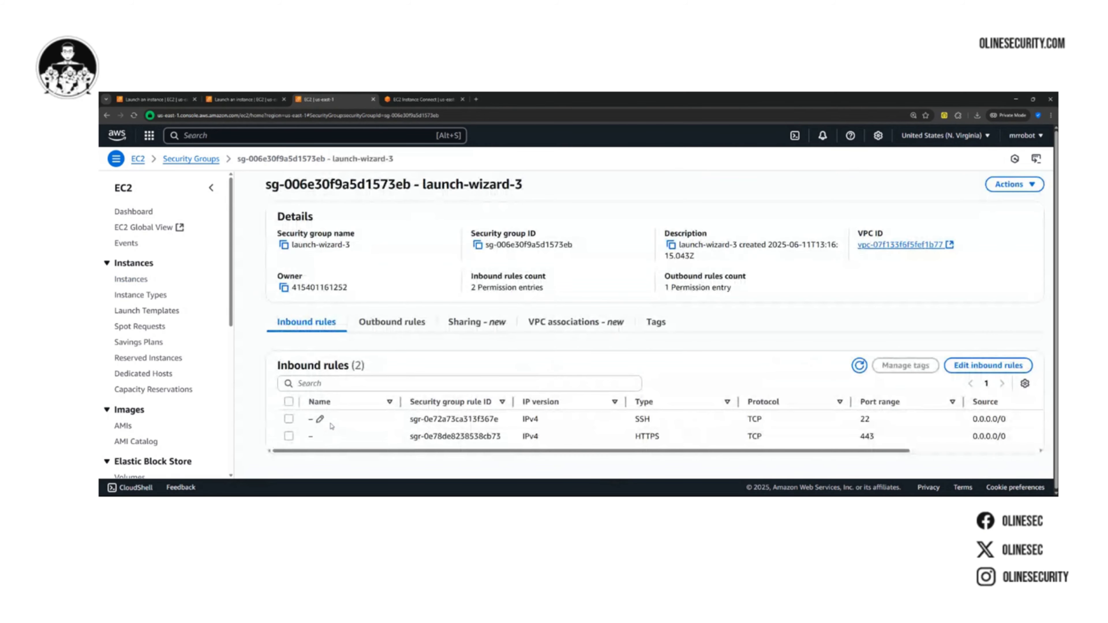
Start editing the launch-wizard-3 security group's inbound rules and add two new Custom TCP rules
left_click_drag(352, 366, 327, 366)
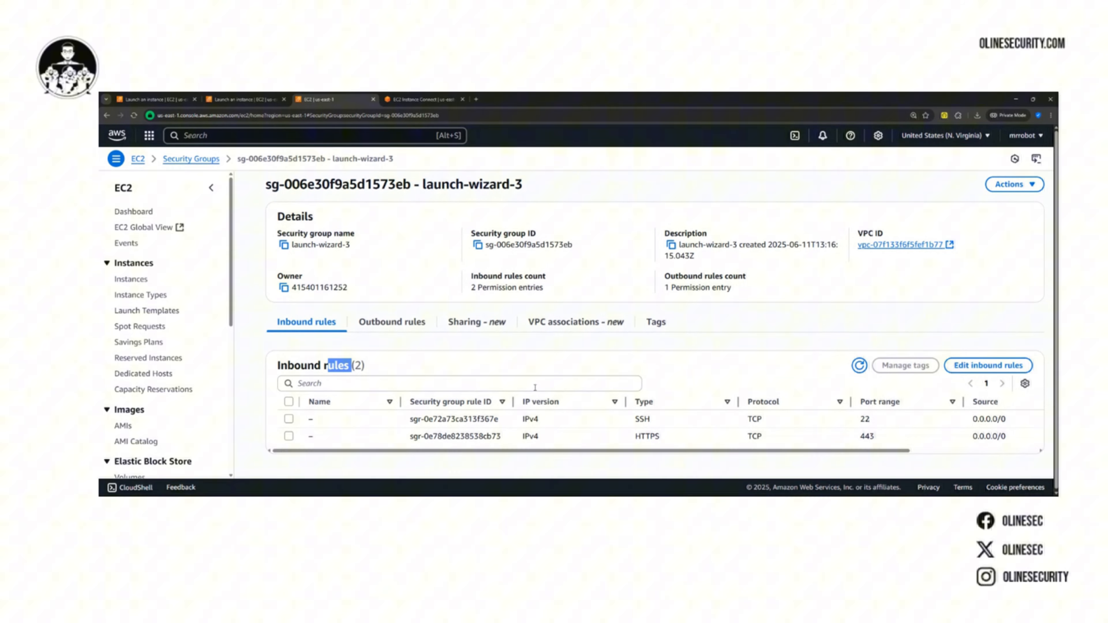
left_click(980, 369)
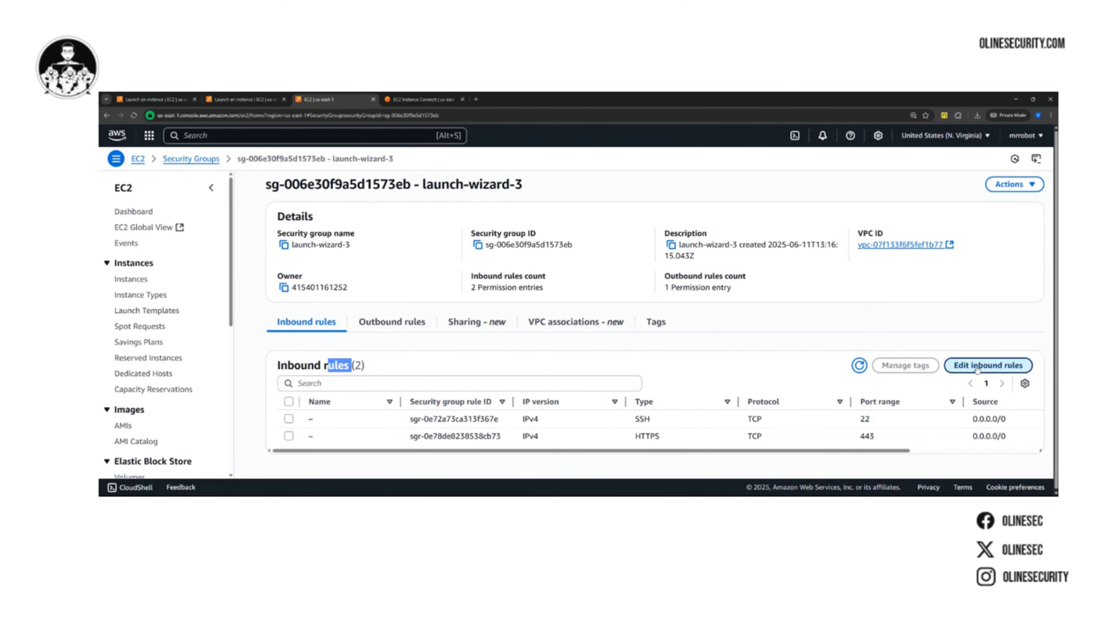
left_click(187, 345)
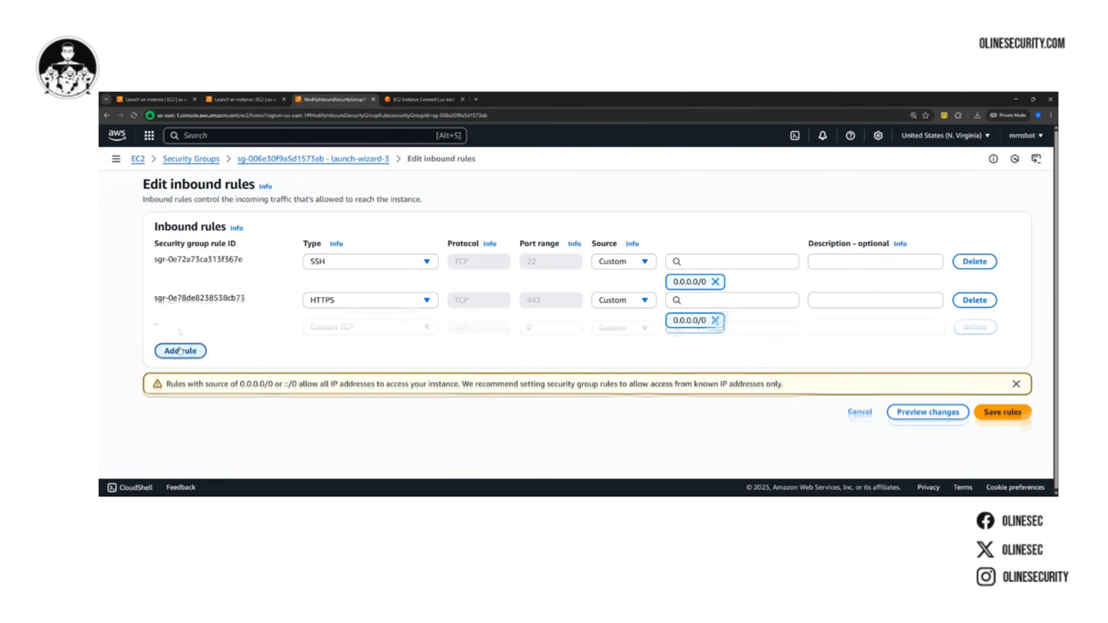
left_click(191, 368)
Set the port ranges of the two new Custom TCP rules to 8000 and 8089
double_click(546, 339)
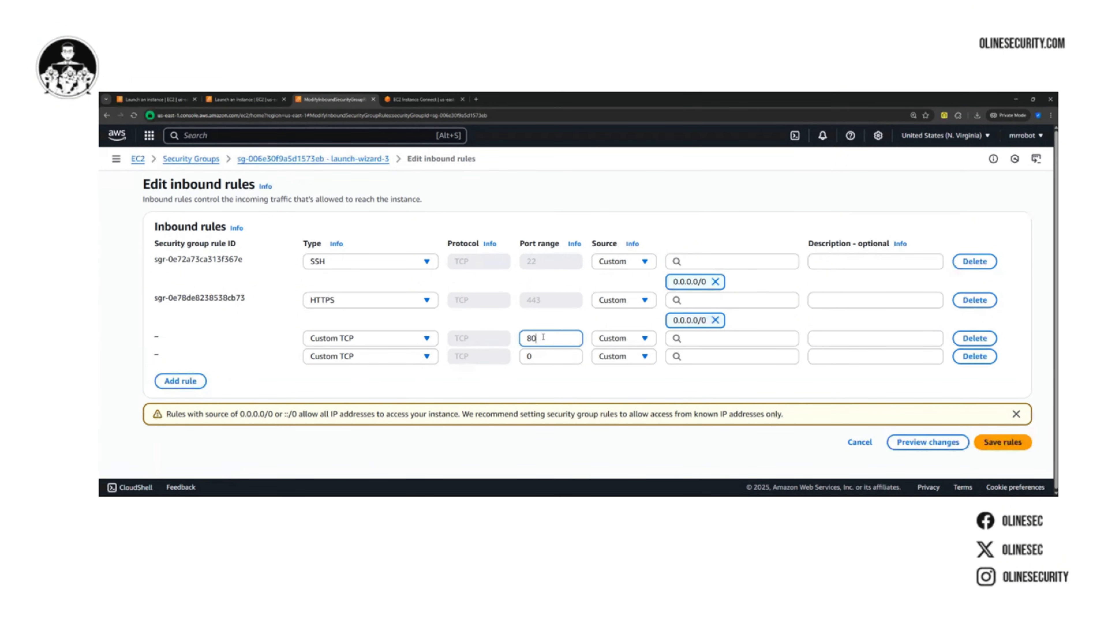
type("8000")
left_click(556, 356)
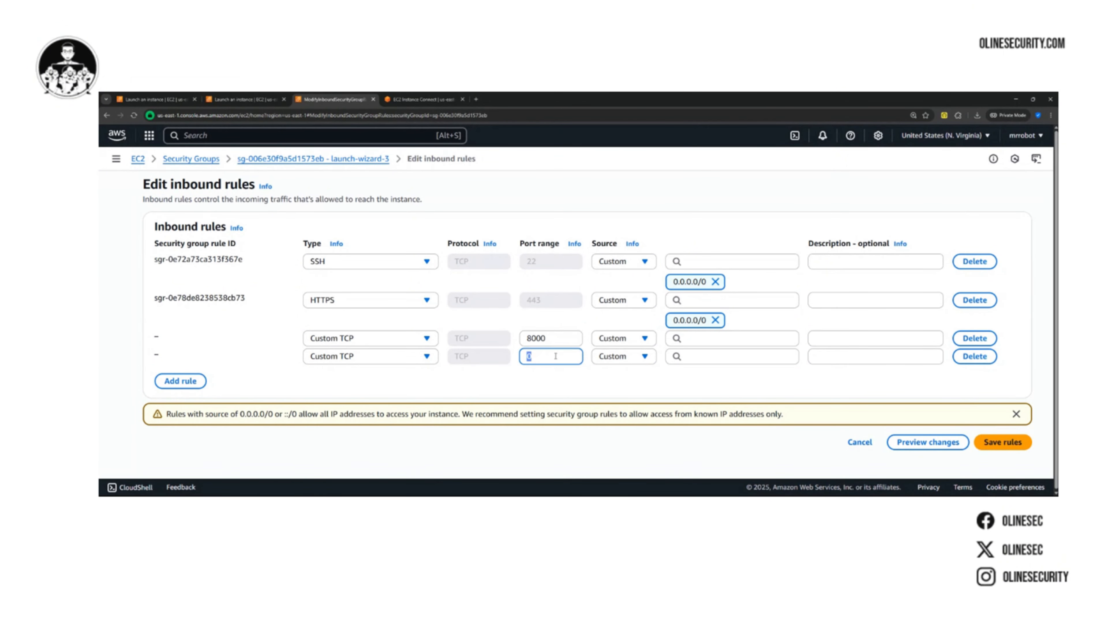
type("8089")
left_click(575, 389)
left_click(559, 339)
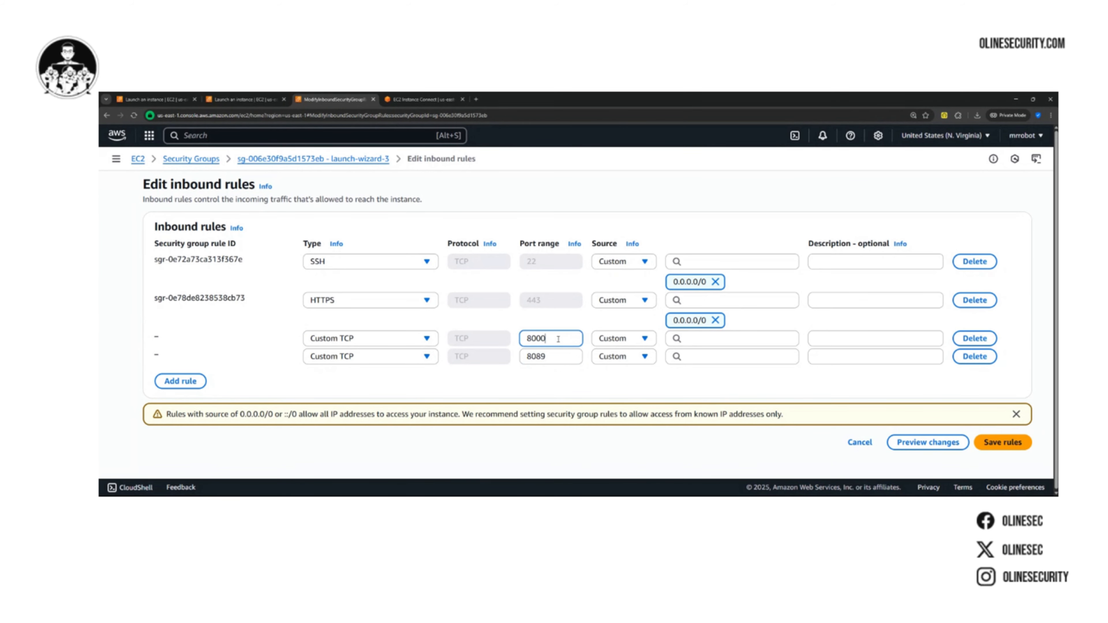
left_click_drag(558, 339, 530, 357)
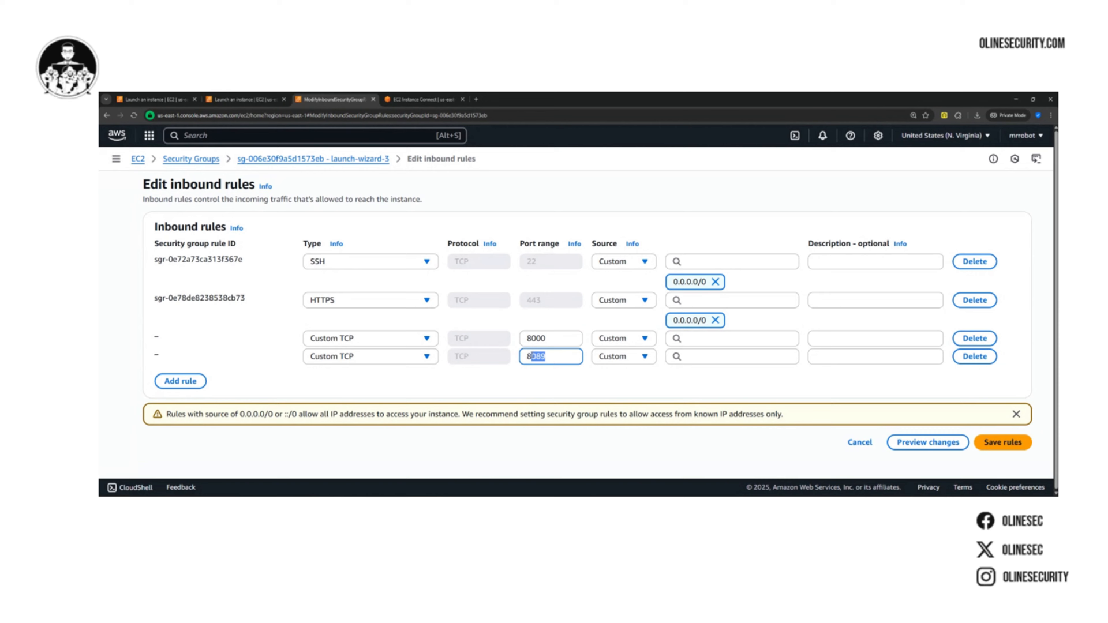
left_click(572, 382)
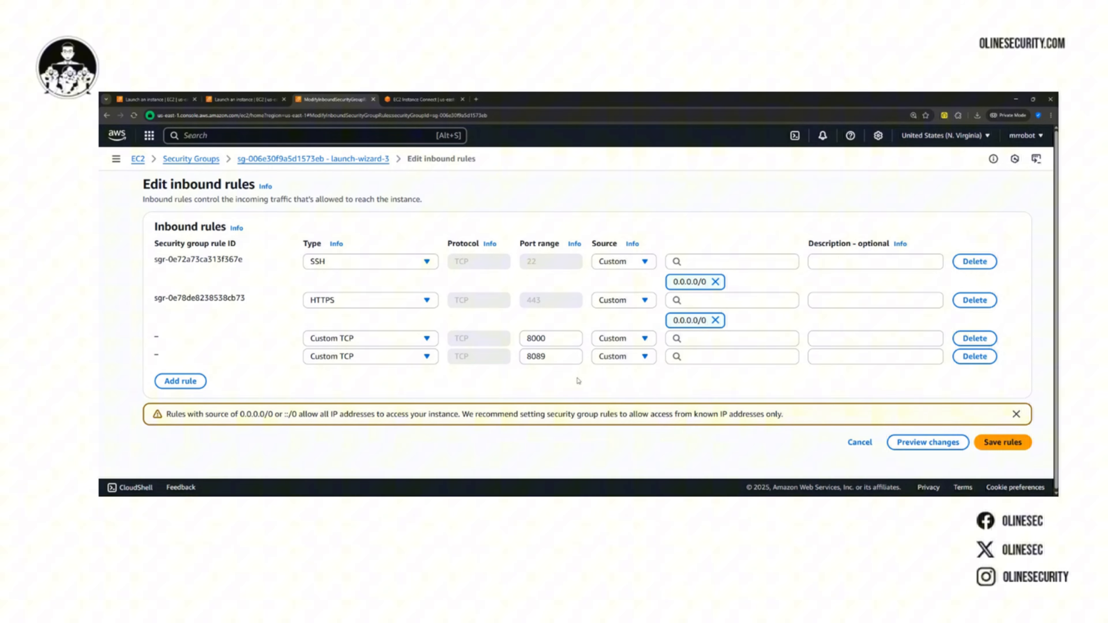
Set the source of both new Custom TCP rules to 0.0.0.0/0 and save the inbound rules
left_click(713, 337)
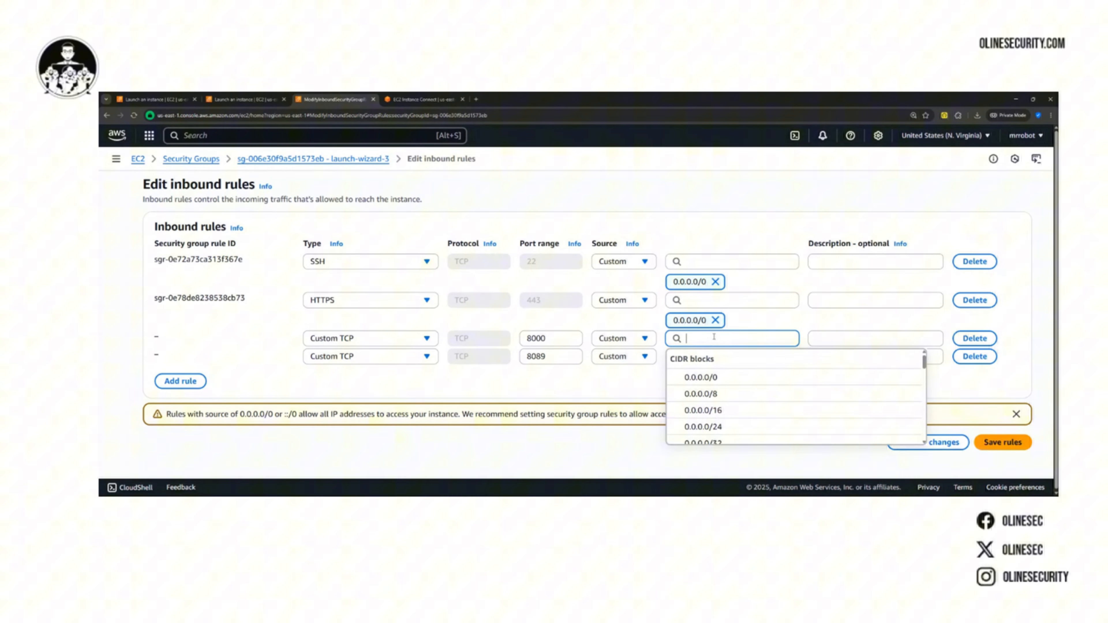
left_click(711, 377)
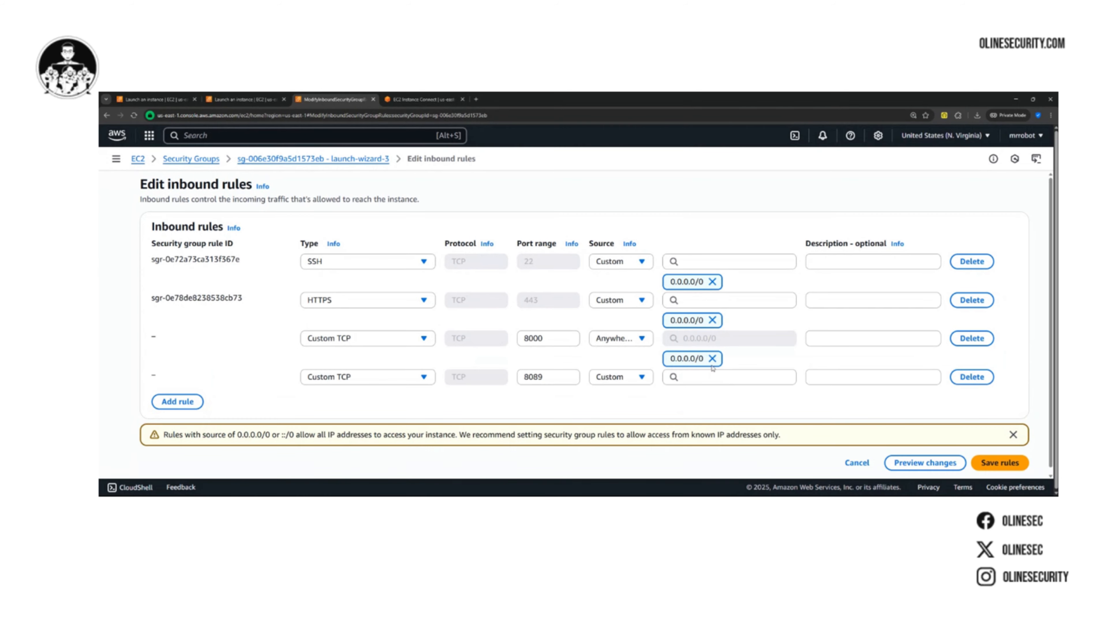
left_click(698, 377)
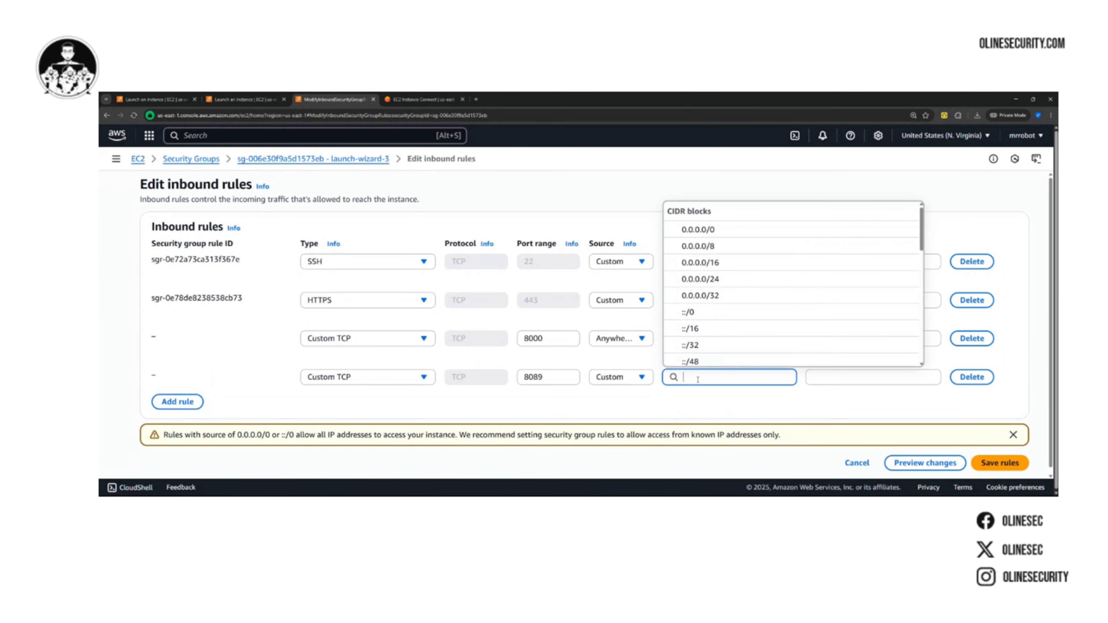
left_click(700, 229)
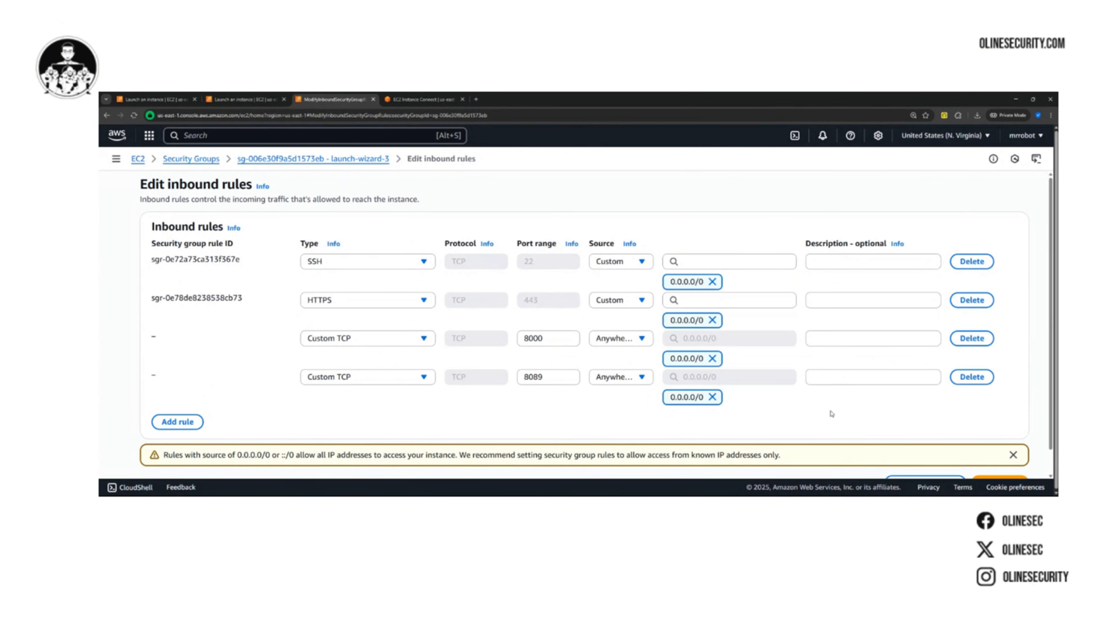
scroll(831, 414, "down", 2)
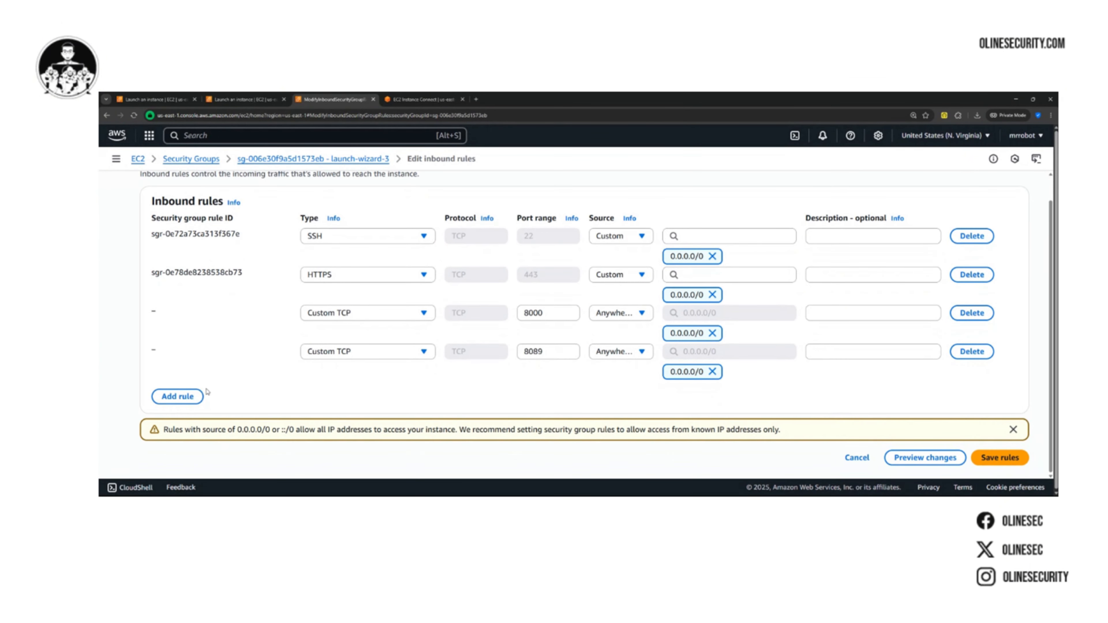
left_click_drag(551, 313, 512, 317)
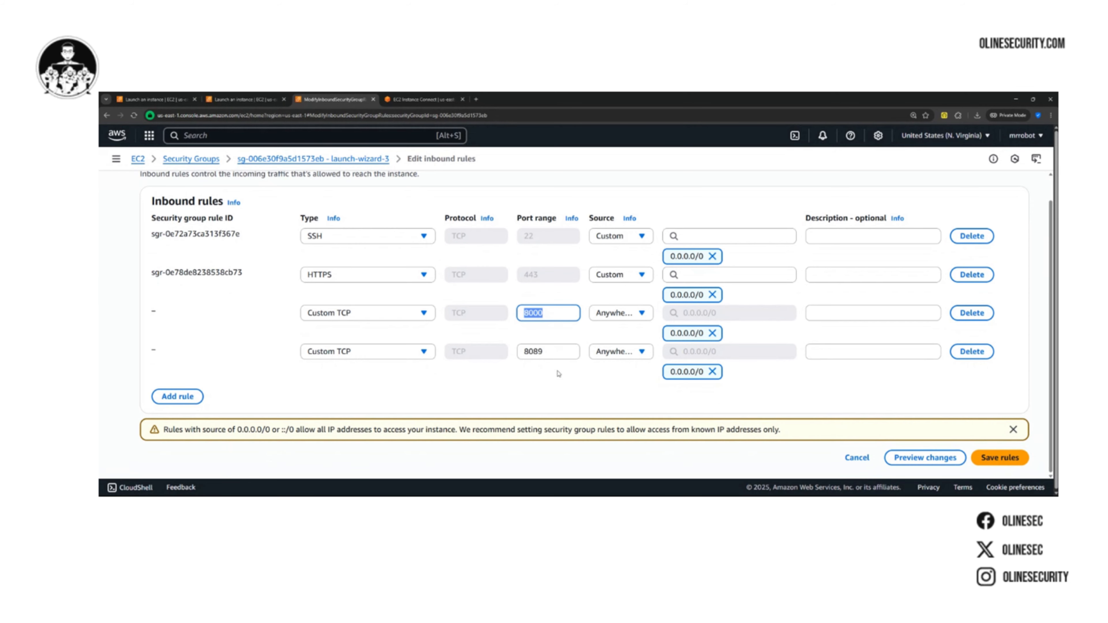
double_click(560, 356)
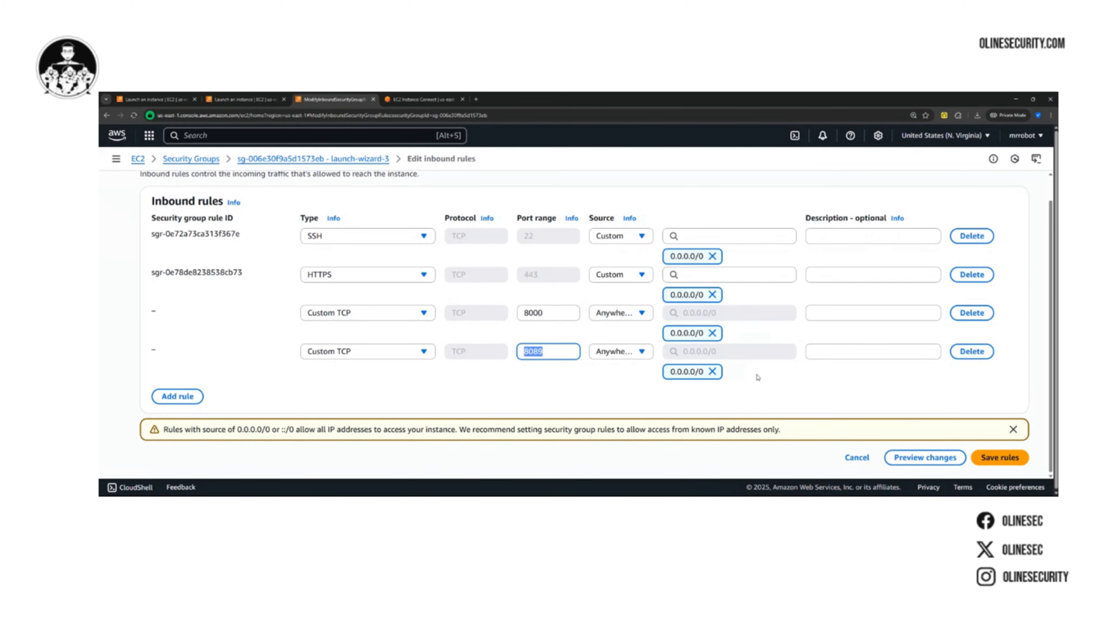
left_click(999, 457)
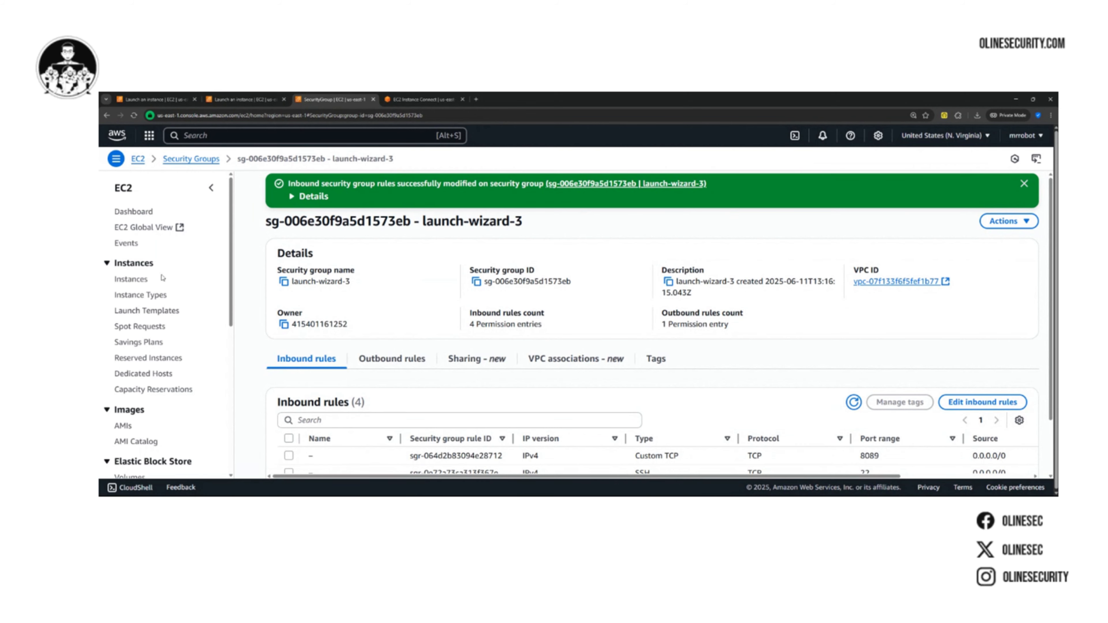
Select the splunk-workshops instance in the instances list and open its connection options
left_click(129, 280)
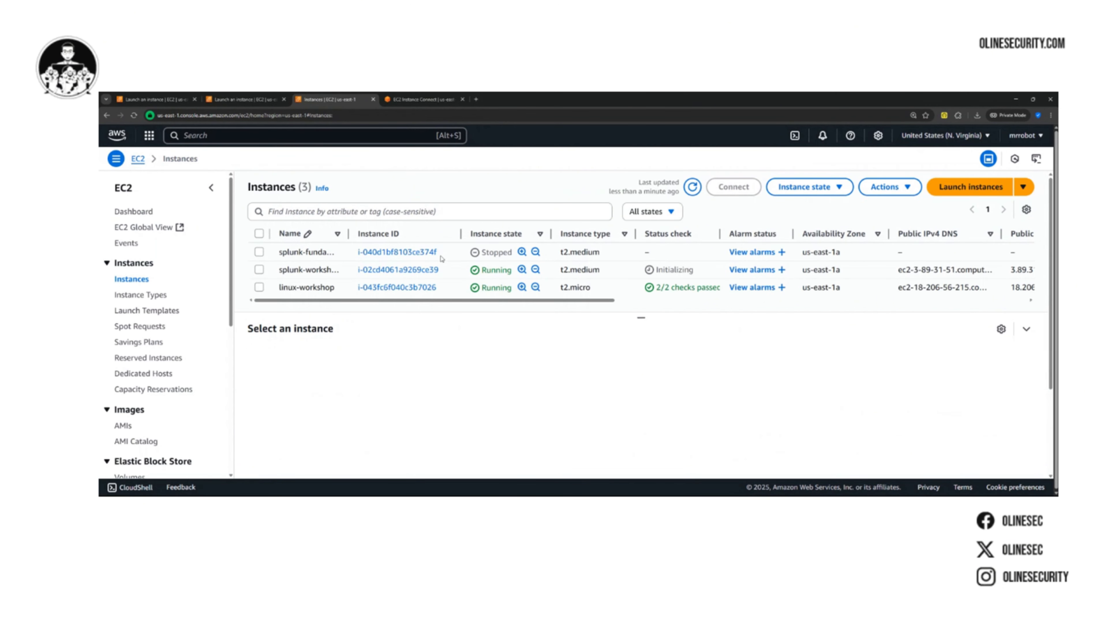
left_click(259, 270)
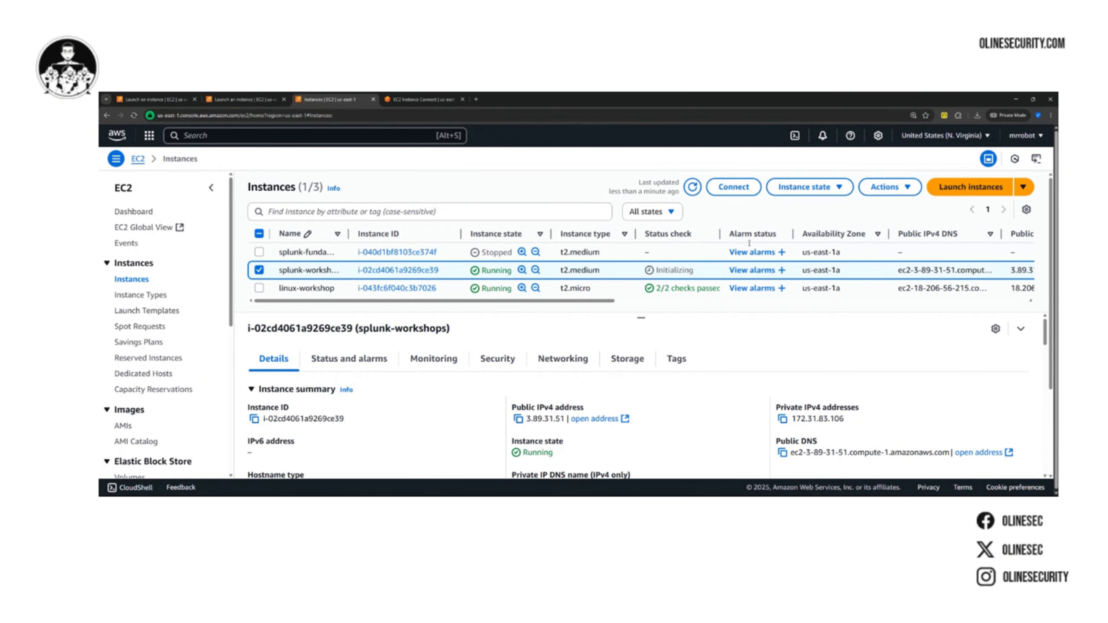
left_click(732, 187)
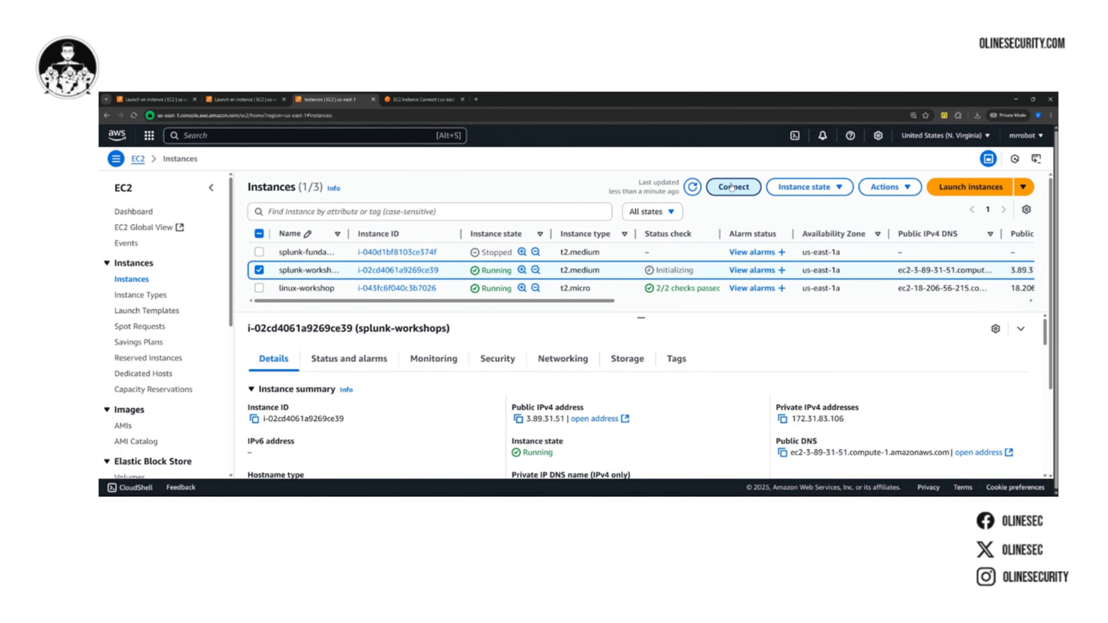
scroll(232, 303, "down", 1)
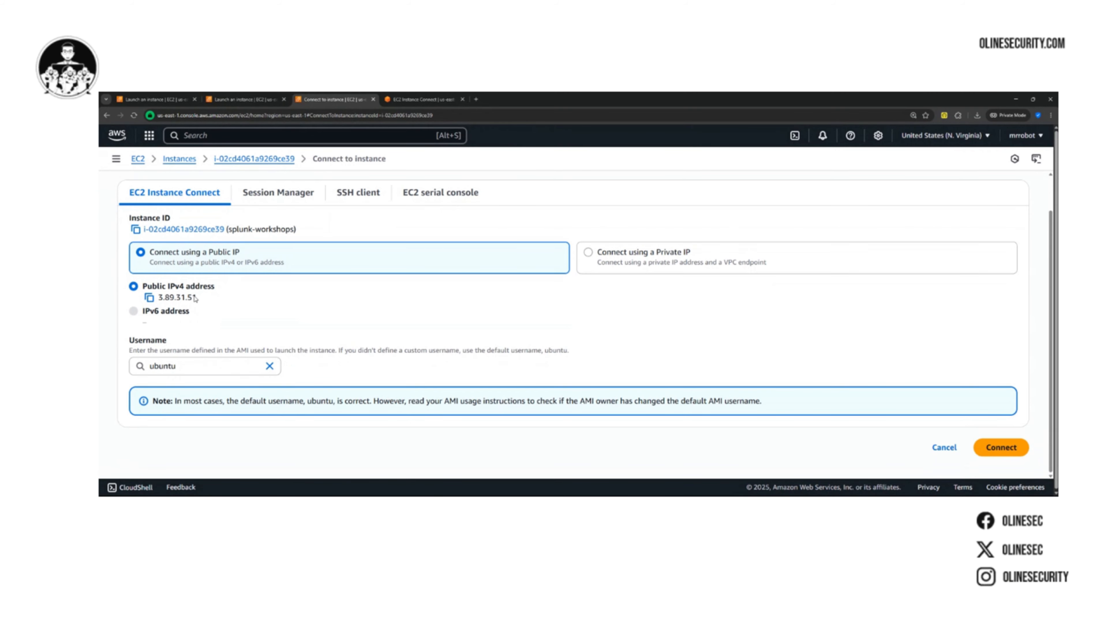
Connect to splunk-workshops with EC2 Instance Connect over its public IPv4 address, using the username ubuntu
left_click_drag(194, 299, 160, 298)
left_click(270, 366)
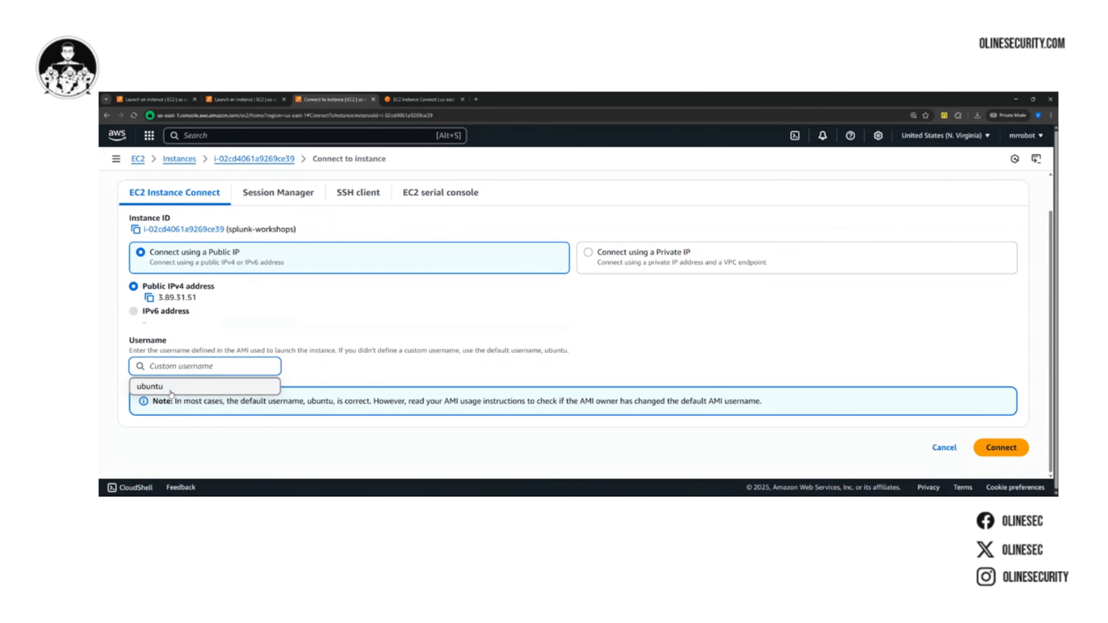
left_click(397, 469)
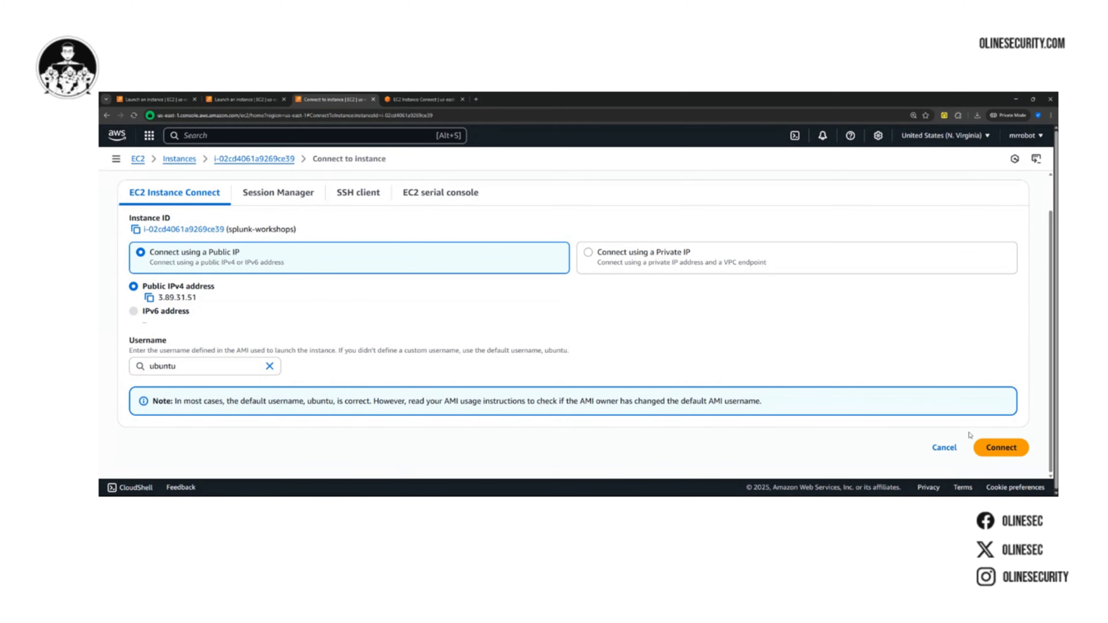
left_click(1000, 450)
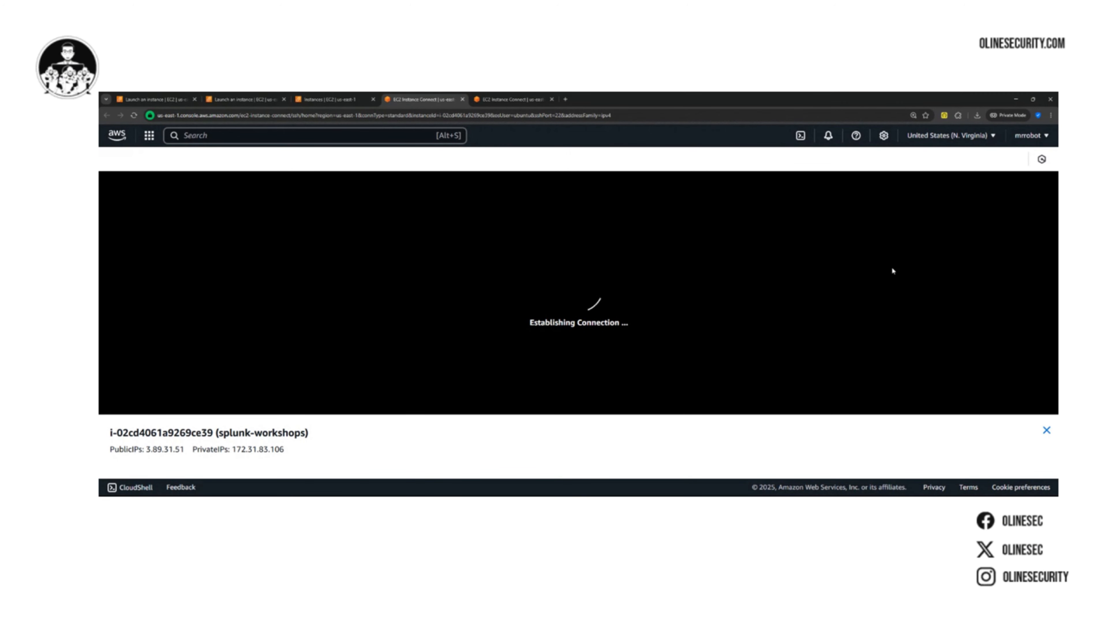
Close the instance information below the terminal session and clear the terminal screen
left_click(1047, 432)
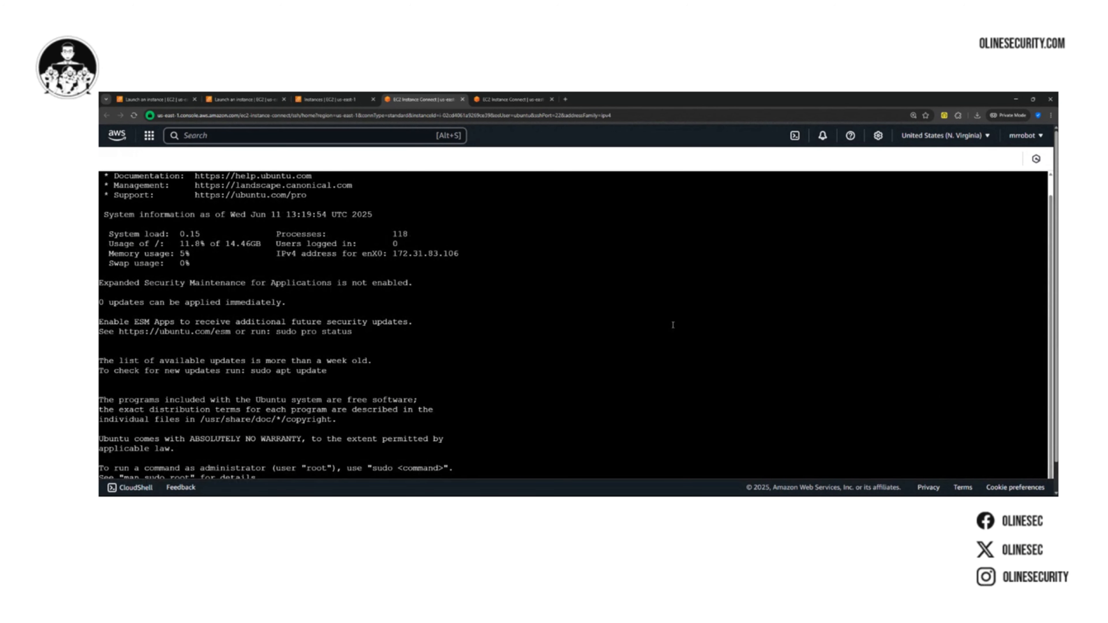
key("ctrl+l")
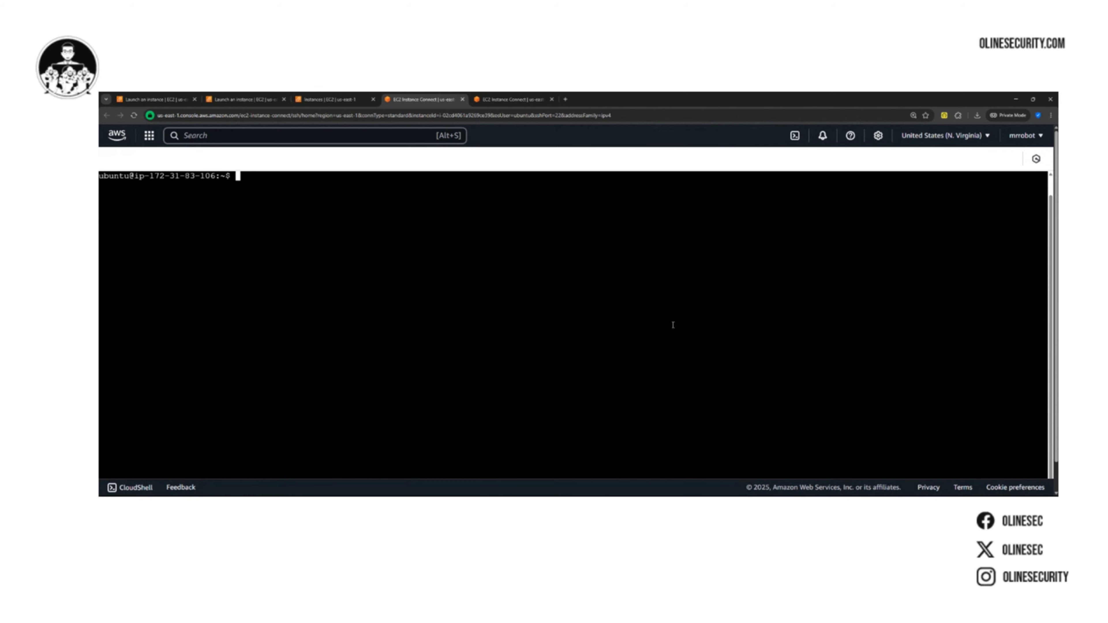